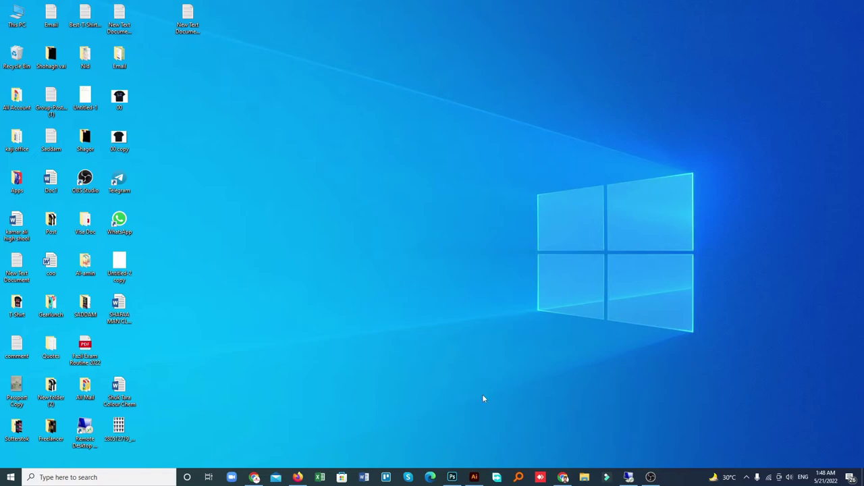
Bring the raw.ai Illustrator document with its empty black artboard back to the front
{"action": "left_click", "coordinate": [475, 478]}
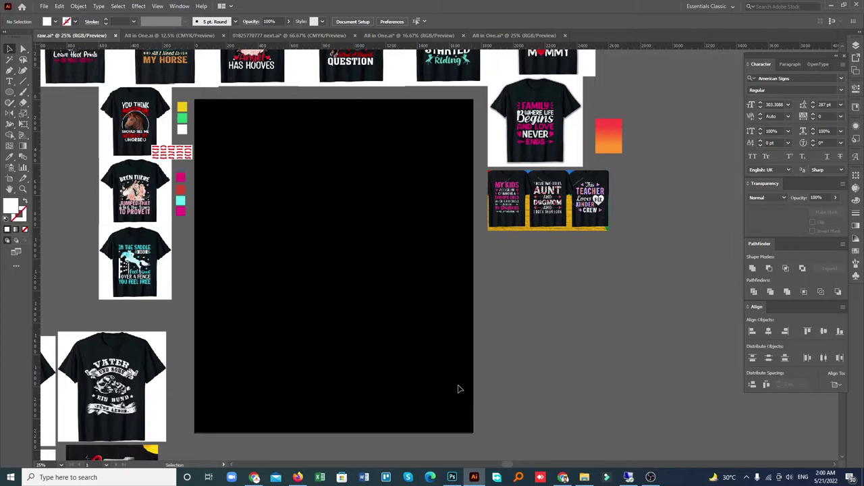
In Chrome, open a new tab with dafont.com entered in the address bar
{"action": "left_click", "coordinate": [564, 478]}
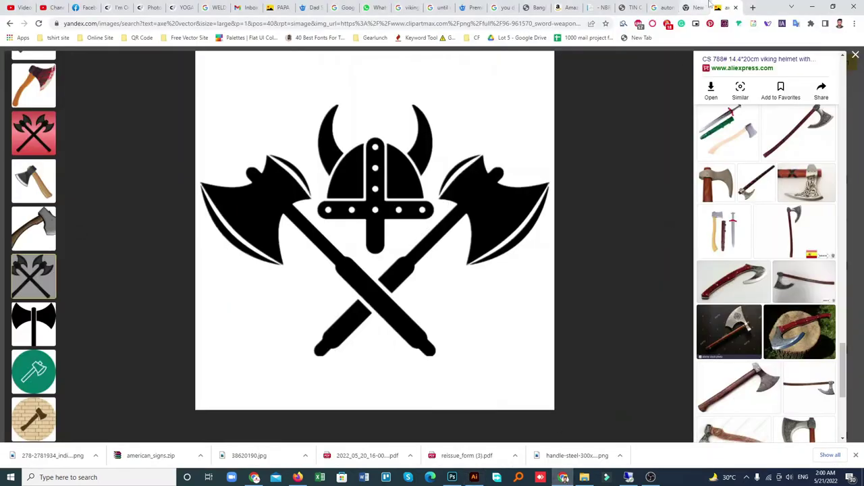
{"action": "left_click", "coordinate": [753, 7]}
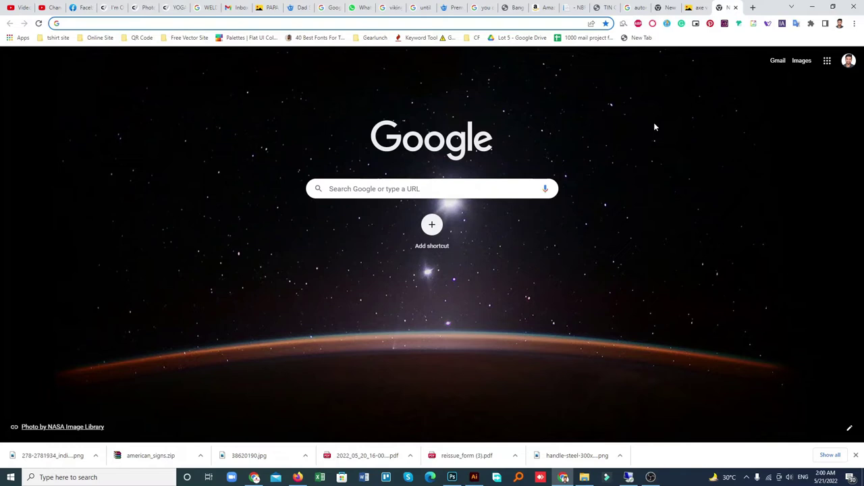
{"action": "type", "text": "da"}
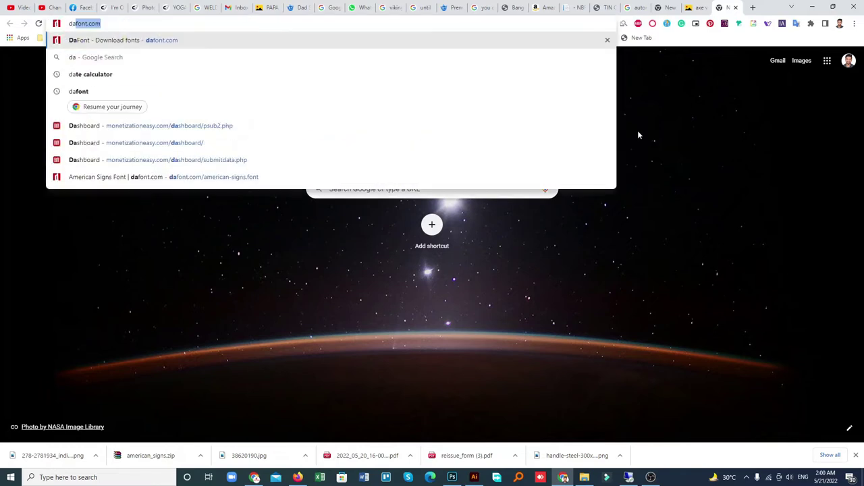
{"action": "key", "text": "Right"}
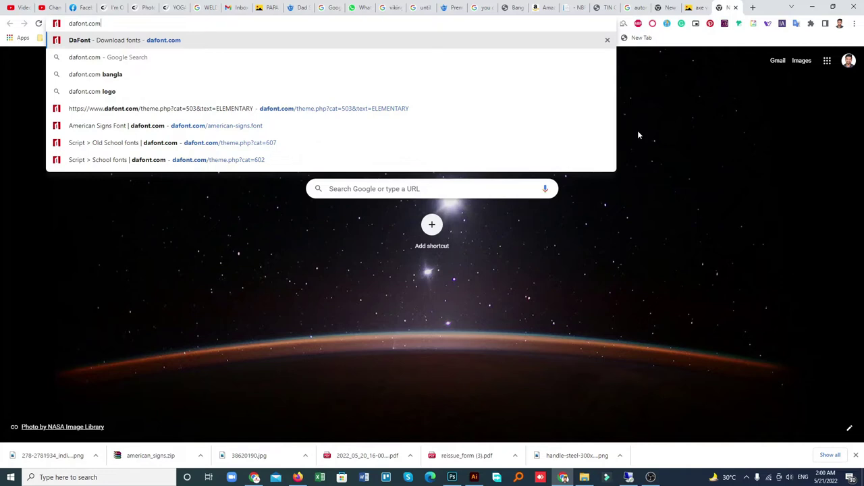
Load the dafont.com home page
{"action": "key", "text": "Return"}
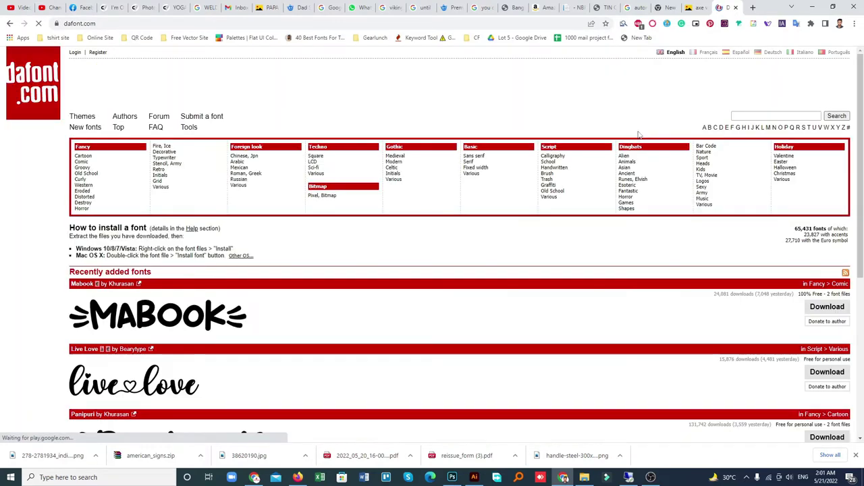
{"action": "scroll", "coordinate": [40, 230], "scroll_direction": "down", "scroll_amount": 5}
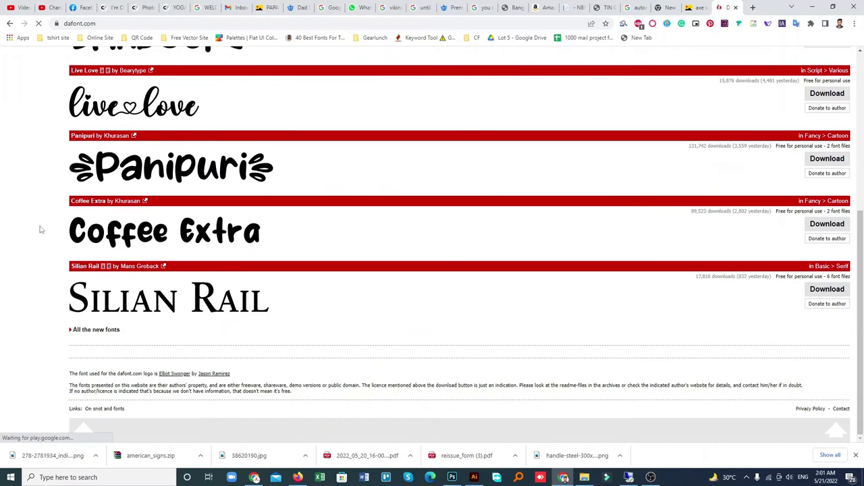
{"action": "scroll", "coordinate": [40, 230], "scroll_direction": "up", "scroll_amount": 2}
{"action": "scroll", "coordinate": [40, 230], "scroll_direction": "up", "scroll_amount": 3}
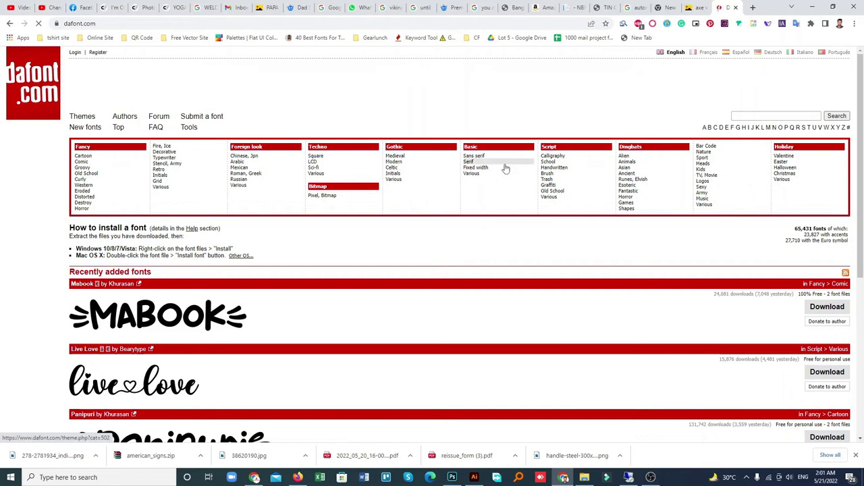
Browse the Basic > Various font category
{"action": "left_click", "coordinate": [478, 177]}
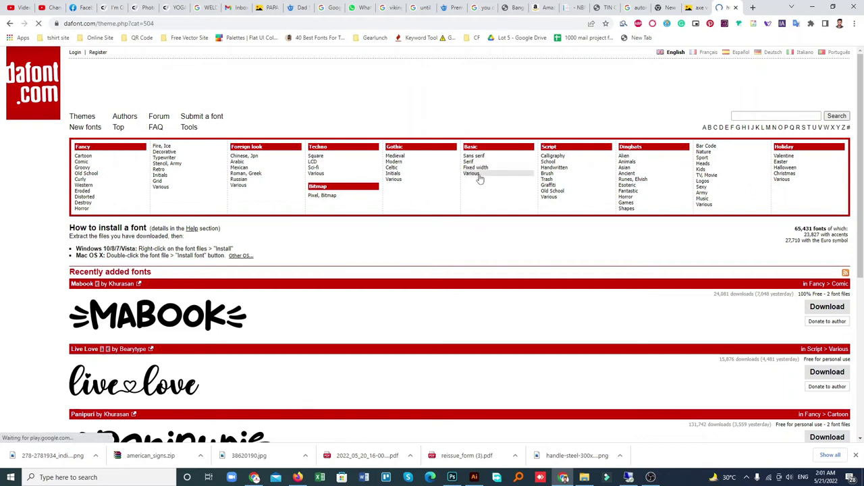
{"action": "scroll", "coordinate": [404, 197], "scroll_direction": "down", "scroll_amount": 3}
{"action": "scroll", "coordinate": [341, 208], "scroll_direction": "down", "scroll_amount": 1}
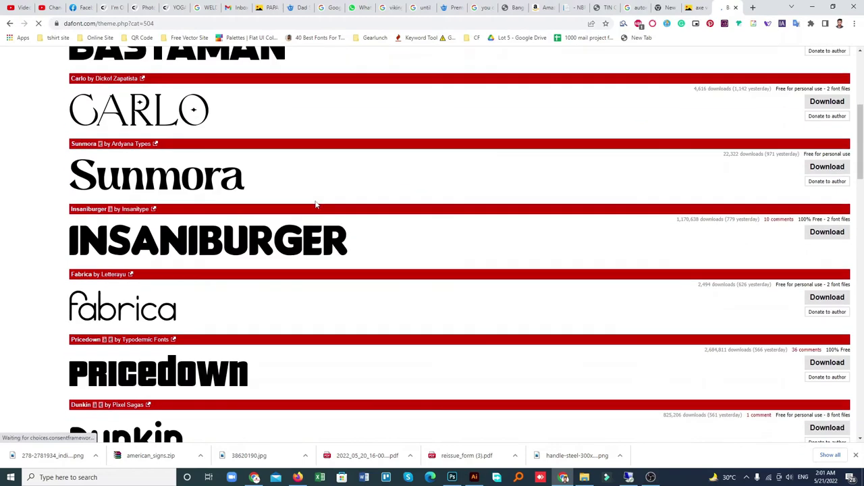
{"action": "scroll", "coordinate": [127, 223], "scroll_direction": "down", "scroll_amount": 2}
{"action": "scroll", "coordinate": [127, 223], "scroll_direction": "down", "scroll_amount": 2}
{"action": "scroll", "coordinate": [127, 223], "scroll_direction": "down", "scroll_amount": 1}
{"action": "scroll", "coordinate": [127, 222], "scroll_direction": "down", "scroll_amount": 3}
{"action": "scroll", "coordinate": [127, 223], "scroll_direction": "down", "scroll_amount": 1}
{"action": "scroll", "coordinate": [236, 226], "scroll_direction": "up", "scroll_amount": 10}
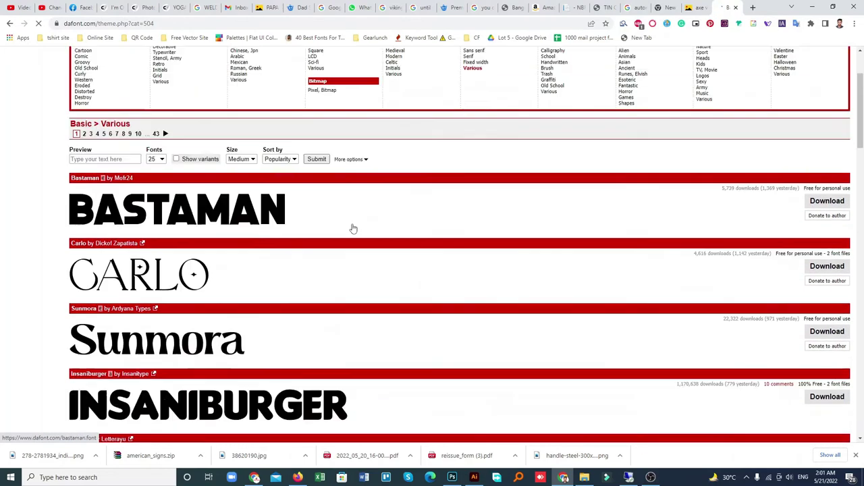
{"action": "scroll", "coordinate": [405, 230], "scroll_direction": "up", "scroll_amount": 5}
Browse the Basic > Fixed width fonts, then the Script > School fonts
{"action": "left_click", "coordinate": [477, 169]}
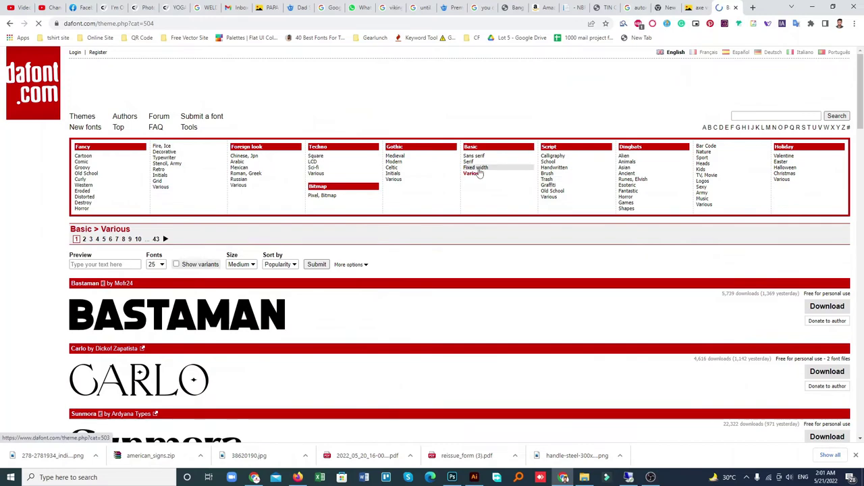
{"action": "scroll", "coordinate": [452, 202], "scroll_direction": "down", "scroll_amount": 3}
{"action": "scroll", "coordinate": [452, 203], "scroll_direction": "down", "scroll_amount": 4}
{"action": "scroll", "coordinate": [453, 203], "scroll_direction": "up", "scroll_amount": 8}
{"action": "scroll", "coordinate": [458, 195], "scroll_direction": "up", "scroll_amount": 2}
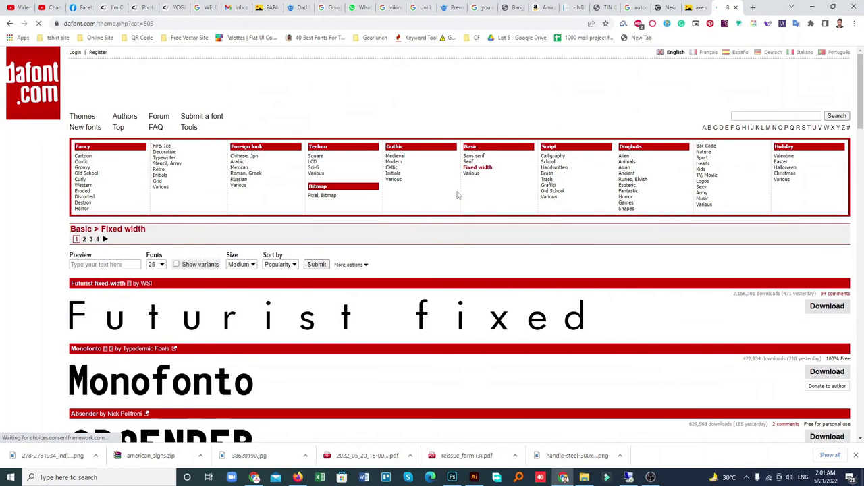
{"action": "left_click", "coordinate": [555, 162]}
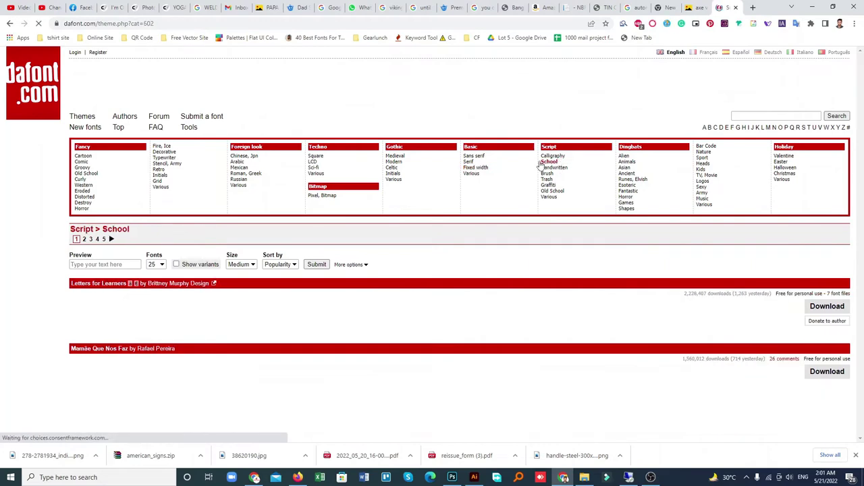
{"action": "scroll", "coordinate": [384, 195], "scroll_direction": "down", "scroll_amount": 6}
{"action": "scroll", "coordinate": [386, 198], "scroll_direction": "down", "scroll_amount": 2}
{"action": "scroll", "coordinate": [386, 199], "scroll_direction": "down", "scroll_amount": 4}
{"action": "scroll", "coordinate": [385, 195], "scroll_direction": "up", "scroll_amount": 4}
{"action": "scroll", "coordinate": [387, 196], "scroll_direction": "up", "scroll_amount": 8}
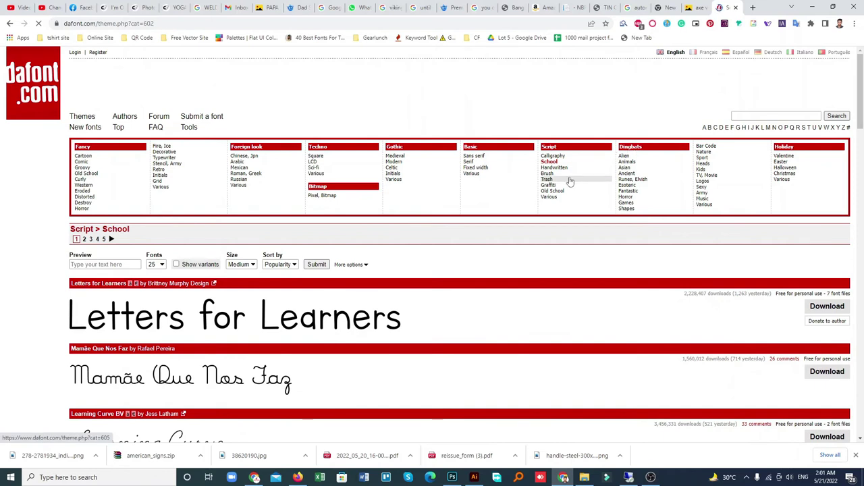
Browse the Script > Trash font category
{"action": "left_click", "coordinate": [570, 181]}
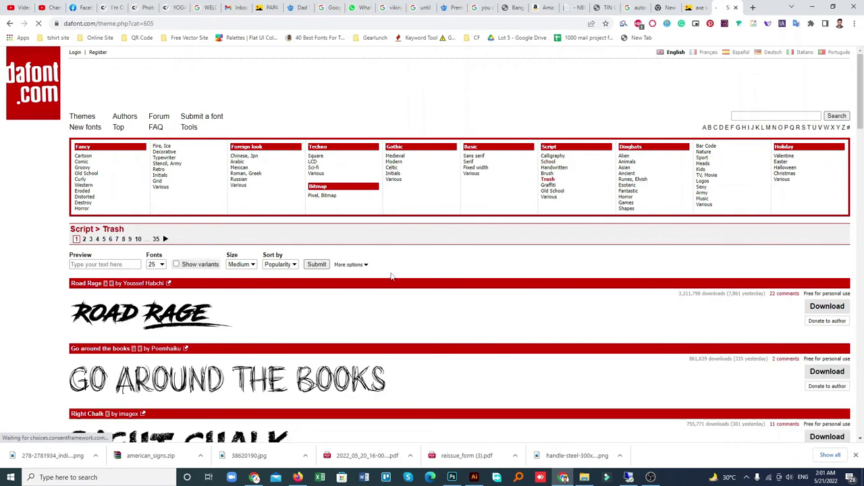
{"action": "scroll", "coordinate": [389, 268], "scroll_direction": "down", "scroll_amount": 1}
{"action": "scroll", "coordinate": [389, 268], "scroll_direction": "down", "scroll_amount": 2}
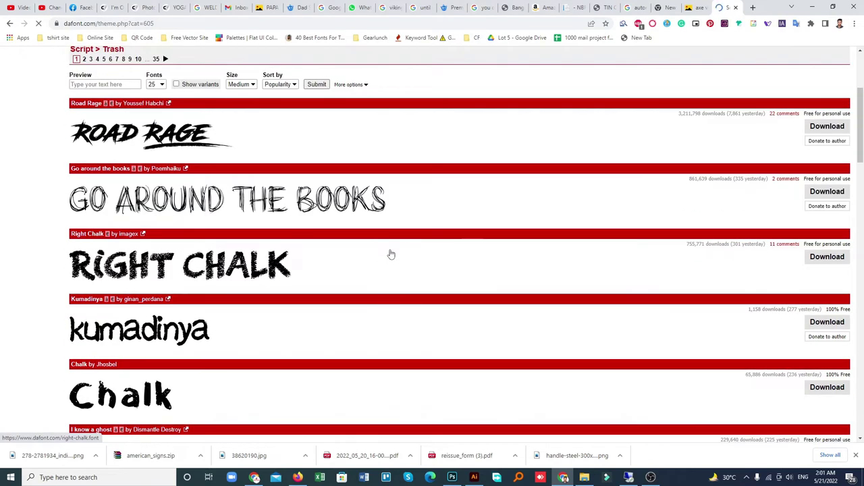
{"action": "scroll", "coordinate": [390, 257], "scroll_direction": "down", "scroll_amount": 4}
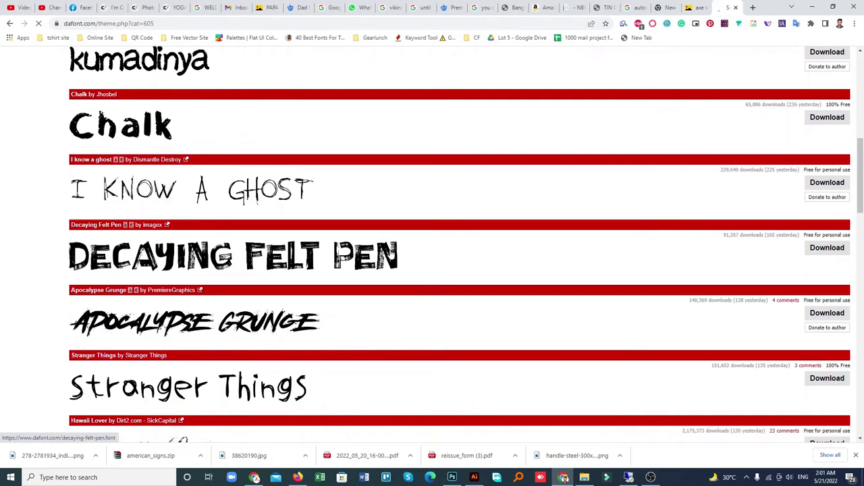
{"action": "scroll", "coordinate": [389, 257], "scroll_direction": "down", "scroll_amount": 5}
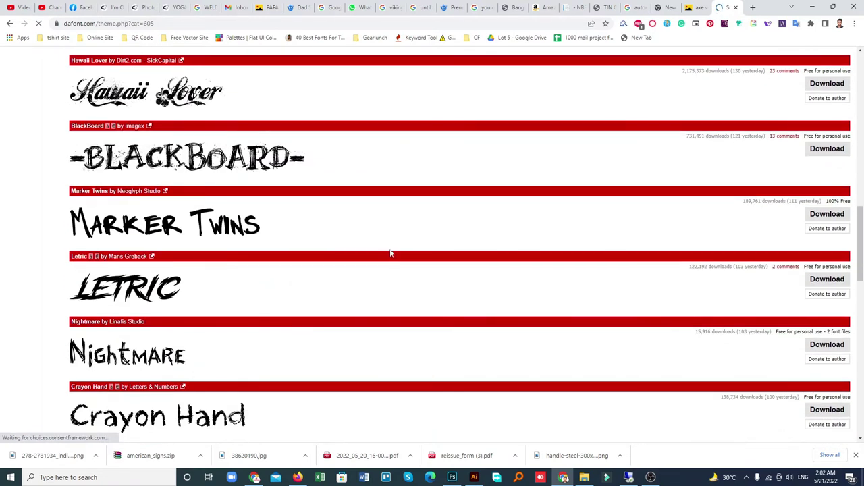
{"action": "scroll", "coordinate": [386, 243], "scroll_direction": "down", "scroll_amount": 5}
{"action": "scroll", "coordinate": [378, 216], "scroll_direction": "down", "scroll_amount": 1}
{"action": "scroll", "coordinate": [375, 210], "scroll_direction": "down", "scroll_amount": 2}
{"action": "scroll", "coordinate": [375, 210], "scroll_direction": "down", "scroll_amount": 3}
{"action": "scroll", "coordinate": [375, 210], "scroll_direction": "up", "scroll_amount": 7}
{"action": "scroll", "coordinate": [375, 210], "scroll_direction": "up", "scroll_amount": 10}
{"action": "scroll", "coordinate": [375, 210], "scroll_direction": "up", "scroll_amount": 4}
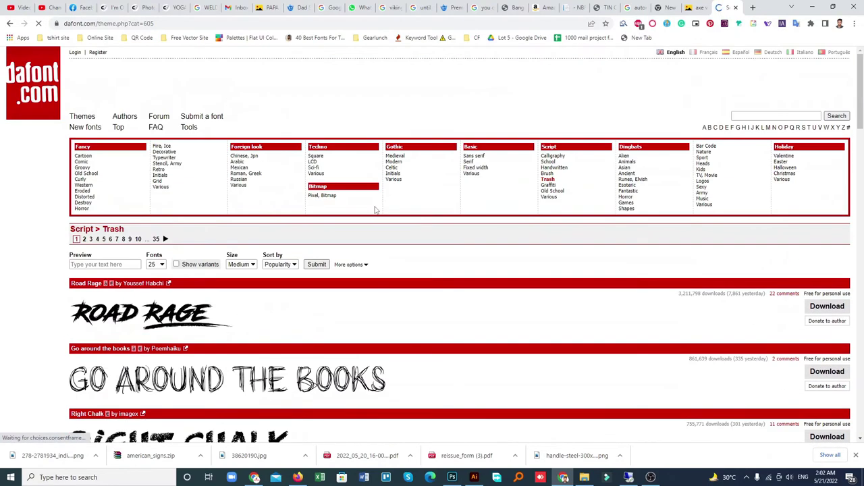
Browse the Dingbats > Animals and Foreign look > Arabic font categories
{"action": "left_click", "coordinate": [640, 164]}
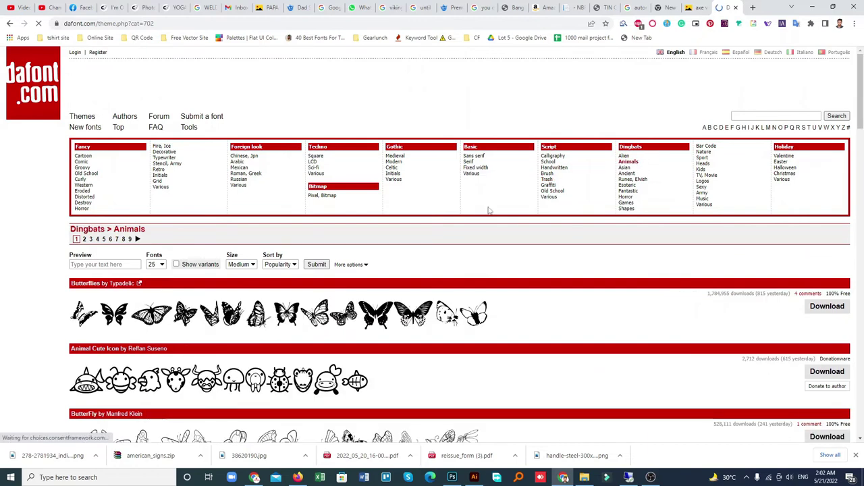
{"action": "scroll", "coordinate": [545, 304], "scroll_direction": "down", "scroll_amount": 4}
{"action": "scroll", "coordinate": [545, 299], "scroll_direction": "up", "scroll_amount": 4}
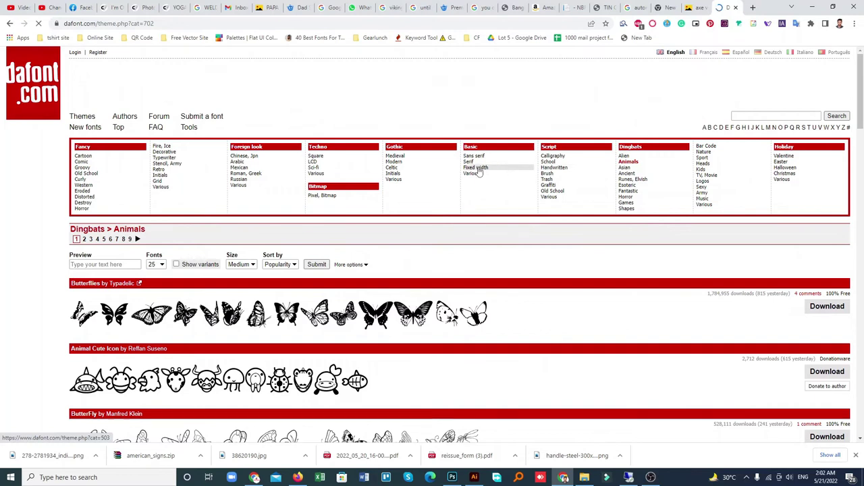
{"action": "left_click", "coordinate": [245, 163]}
{"action": "scroll", "coordinate": [314, 193], "scroll_direction": "down", "scroll_amount": 4}
{"action": "scroll", "coordinate": [314, 195], "scroll_direction": "down", "scroll_amount": 1}
{"action": "scroll", "coordinate": [314, 195], "scroll_direction": "down", "scroll_amount": 2}
{"action": "scroll", "coordinate": [314, 195], "scroll_direction": "down", "scroll_amount": 1}
{"action": "scroll", "coordinate": [314, 196], "scroll_direction": "up", "scroll_amount": 8}
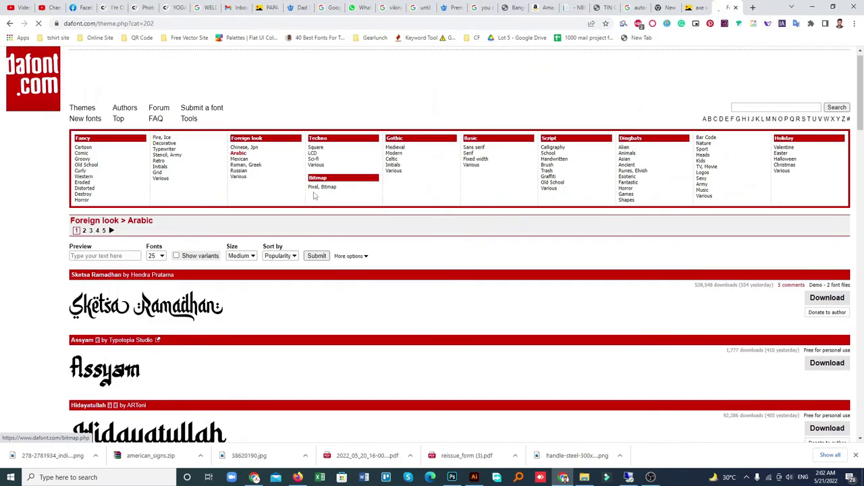
Browse the Techno > Sci-fi font list
{"action": "left_click", "coordinate": [337, 170]}
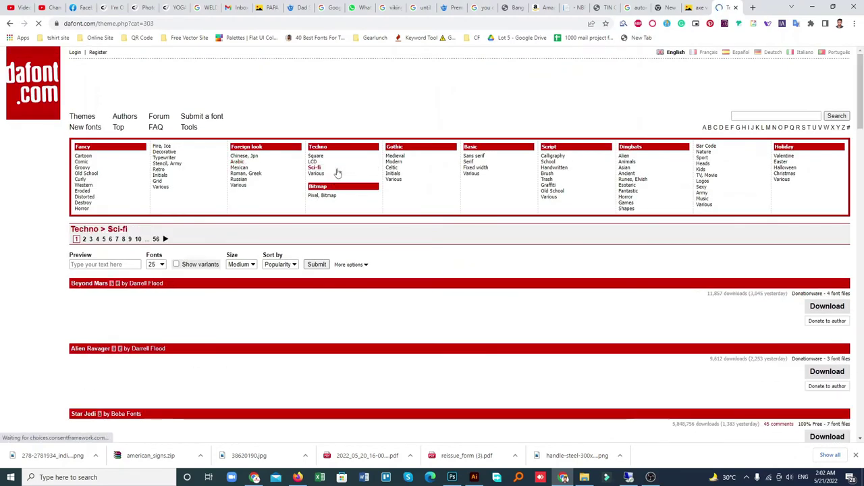
{"action": "scroll", "coordinate": [338, 172], "scroll_direction": "down", "scroll_amount": 4}
{"action": "scroll", "coordinate": [338, 173], "scroll_direction": "down", "scroll_amount": 3}
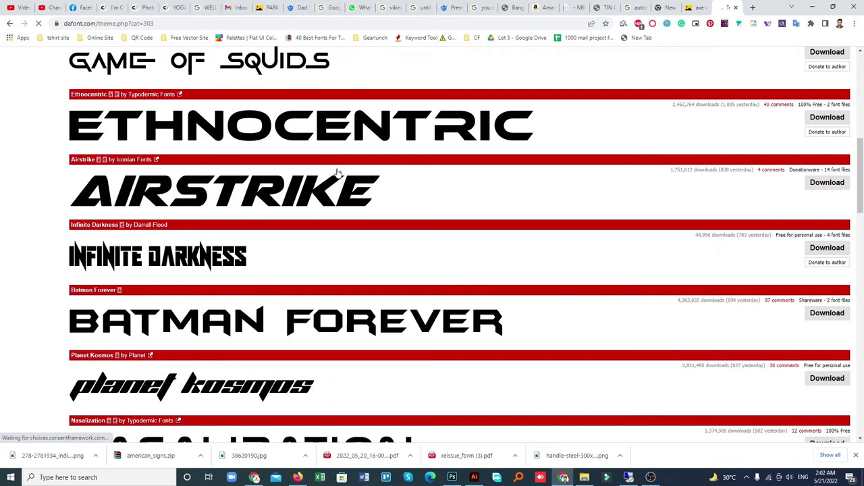
{"action": "scroll", "coordinate": [338, 173], "scroll_direction": "down", "scroll_amount": 4}
{"action": "scroll", "coordinate": [338, 173], "scroll_direction": "down", "scroll_amount": 4}
{"action": "scroll", "coordinate": [338, 173], "scroll_direction": "down", "scroll_amount": 3}
{"action": "scroll", "coordinate": [338, 174], "scroll_direction": "up", "scroll_amount": 2}
{"action": "scroll", "coordinate": [338, 173], "scroll_direction": "up", "scroll_amount": 1}
{"action": "scroll", "coordinate": [338, 173], "scroll_direction": "down", "scroll_amount": 4}
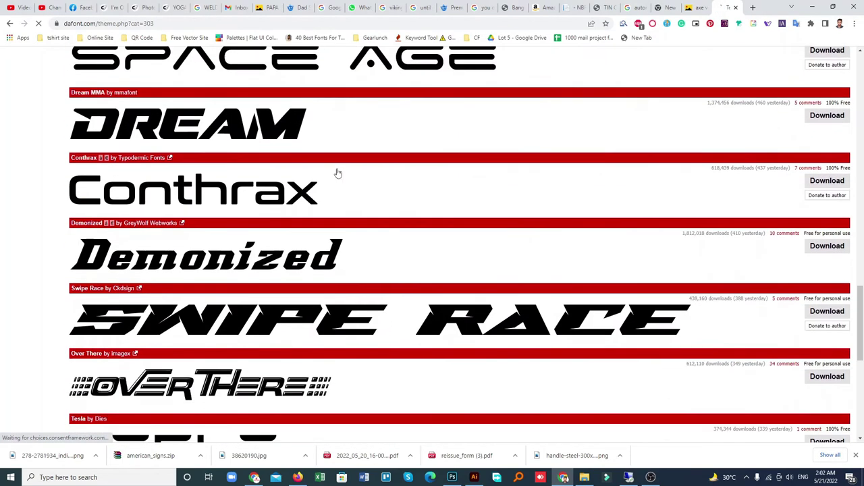
{"action": "scroll", "coordinate": [339, 174], "scroll_direction": "down", "scroll_amount": 2}
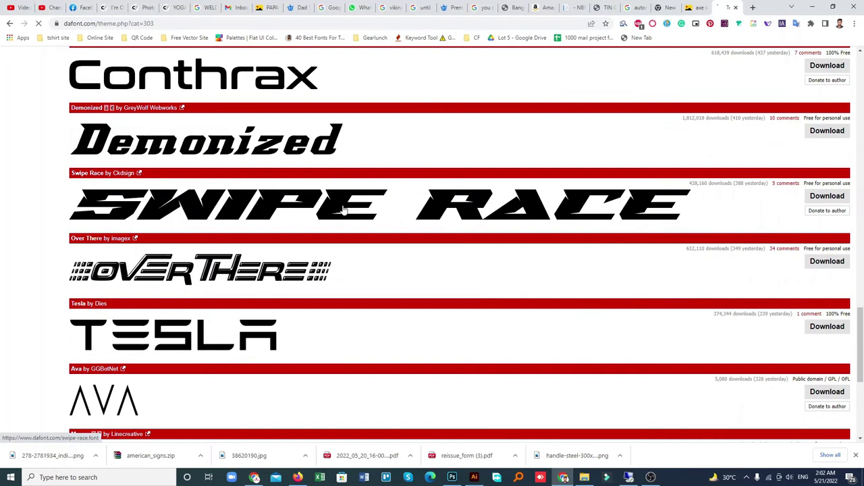
Find Race Sport in the Sci-fi list and download it as race_sport.zip
{"action": "scroll", "coordinate": [343, 210], "scroll_direction": "down", "scroll_amount": 4}
{"action": "scroll", "coordinate": [343, 209], "scroll_direction": "up", "scroll_amount": 1}
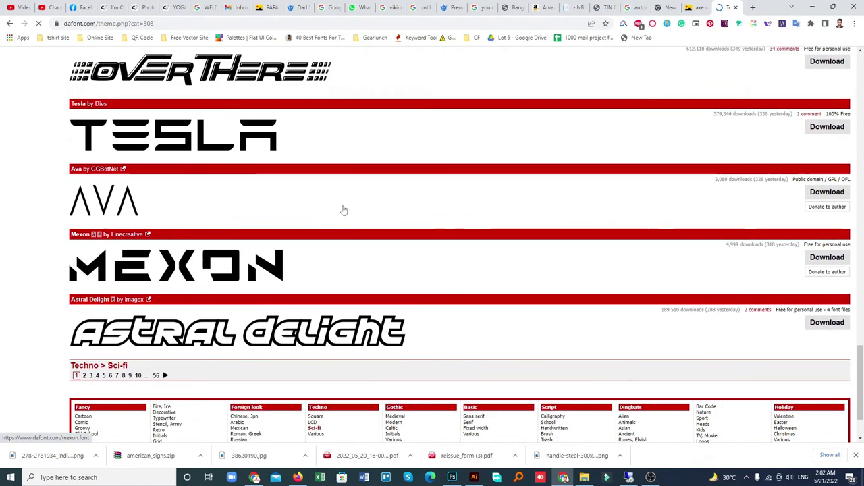
{"action": "scroll", "coordinate": [343, 208], "scroll_direction": "up", "scroll_amount": 3}
{"action": "scroll", "coordinate": [317, 209], "scroll_direction": "up", "scroll_amount": 5}
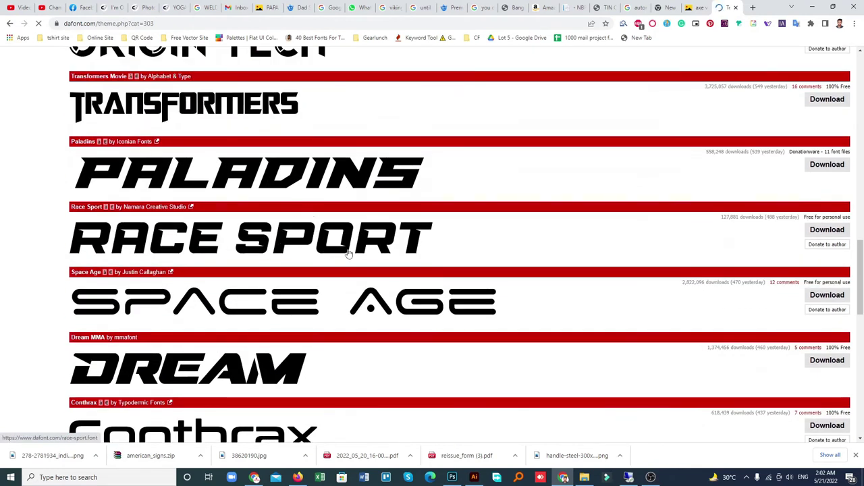
{"action": "left_click", "coordinate": [826, 230]}
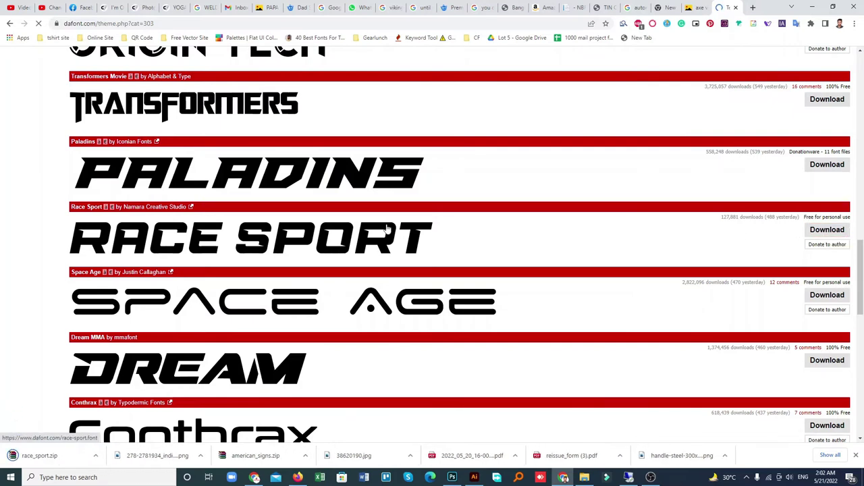
{"action": "scroll", "coordinate": [386, 228], "scroll_direction": "up", "scroll_amount": 3}
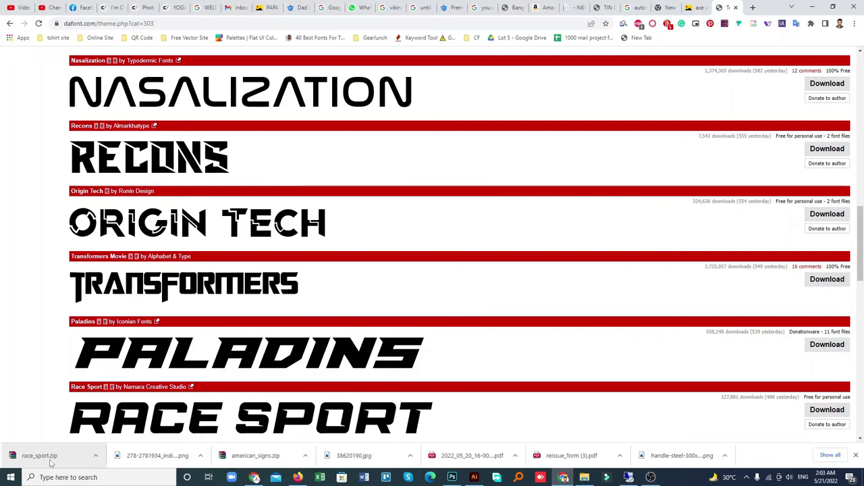
Install the Race Sport font from race_sport.zip through Windows Font Viewer
{"action": "left_click", "coordinate": [50, 463]}
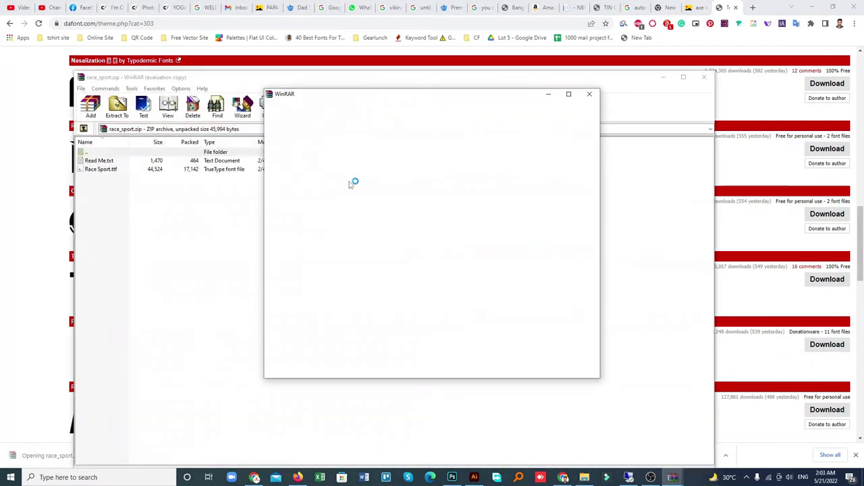
{"action": "left_click", "coordinate": [589, 94]}
{"action": "double_click", "coordinate": [101, 169]}
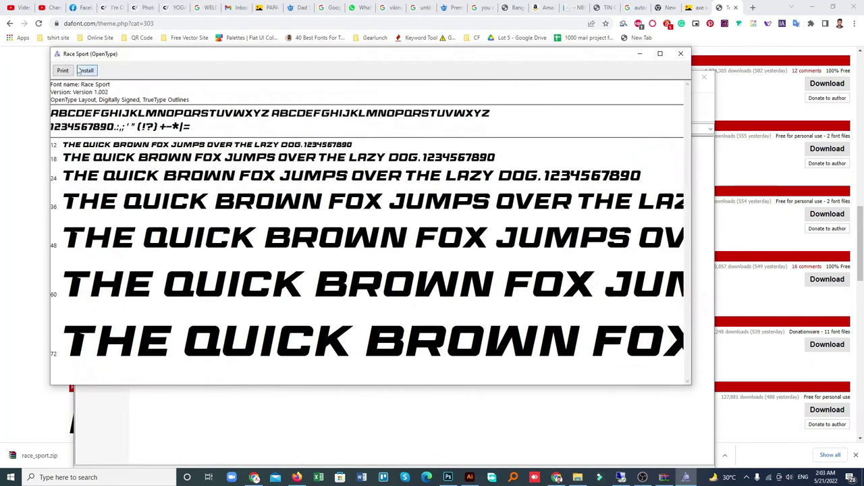
{"action": "left_click", "coordinate": [87, 72]}
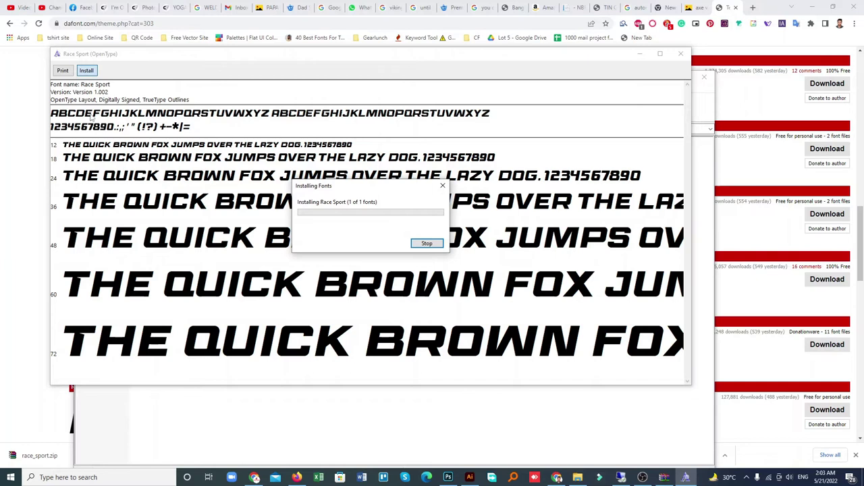
Close the font preview and the archive, and return to Illustrator
{"action": "left_click", "coordinate": [684, 62]}
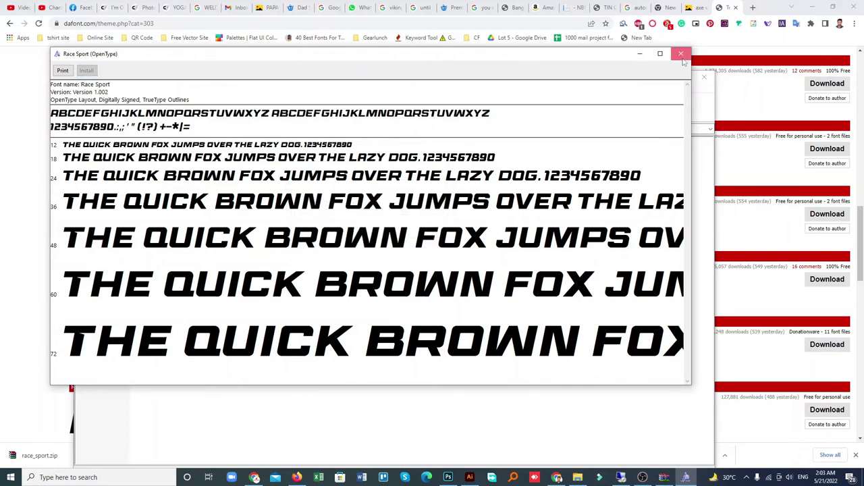
{"action": "left_click", "coordinate": [705, 77]}
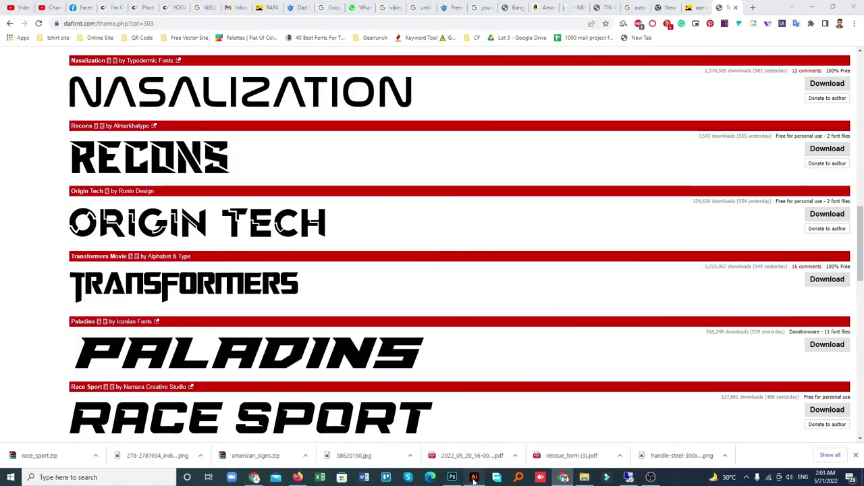
{"action": "left_click", "coordinate": [474, 477]}
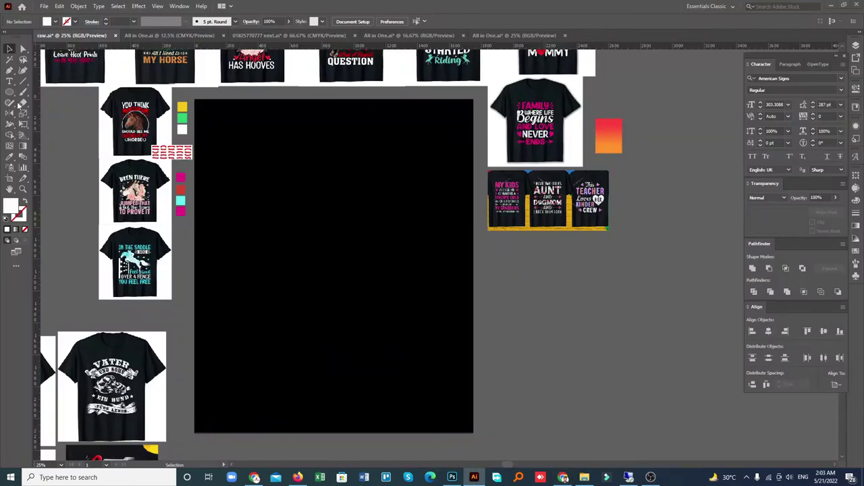
Place a LOREM IPSUM point-text object below the black rectangle
{"action": "left_click", "coordinate": [9, 81]}
{"action": "scroll", "coordinate": [231, 372], "scroll_direction": "down", "scroll_amount": 2}
{"action": "scroll", "coordinate": [232, 372], "scroll_direction": "down", "scroll_amount": 2}
{"action": "left_click_drag", "start_coordinate": [254, 404], "coordinate": [266, 418]}
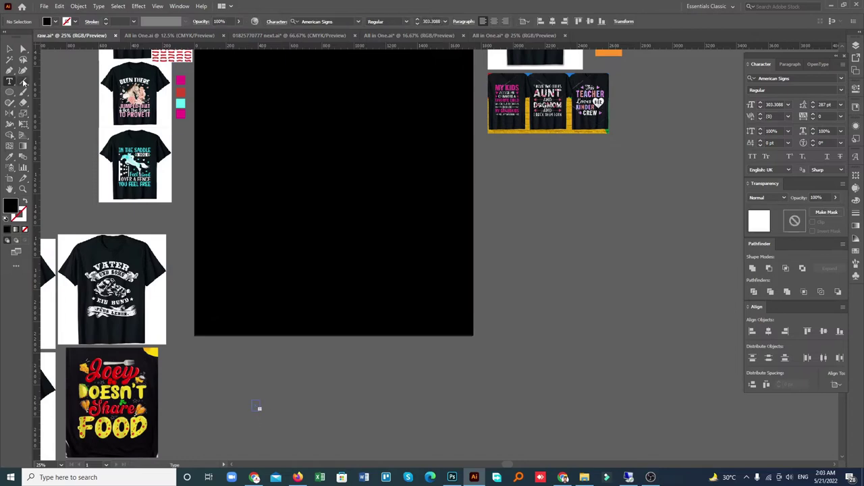
{"action": "left_click", "coordinate": [9, 49]}
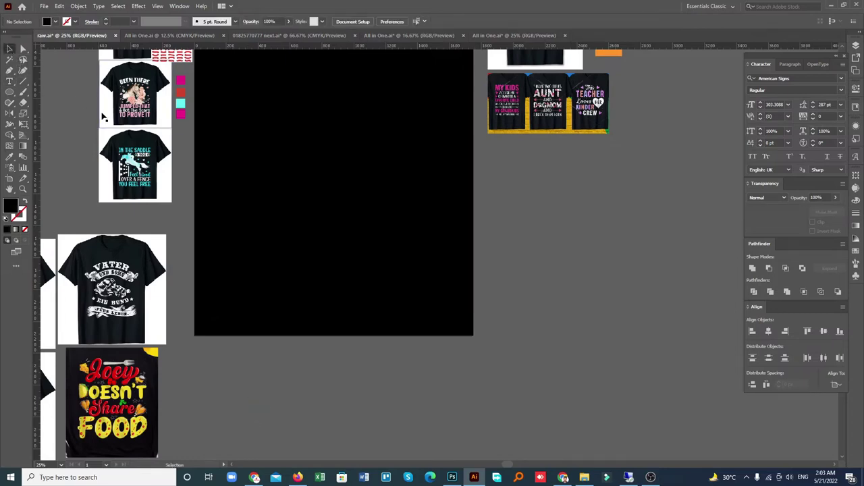
{"action": "left_click", "coordinate": [8, 82]}
{"action": "left_click", "coordinate": [223, 398]}
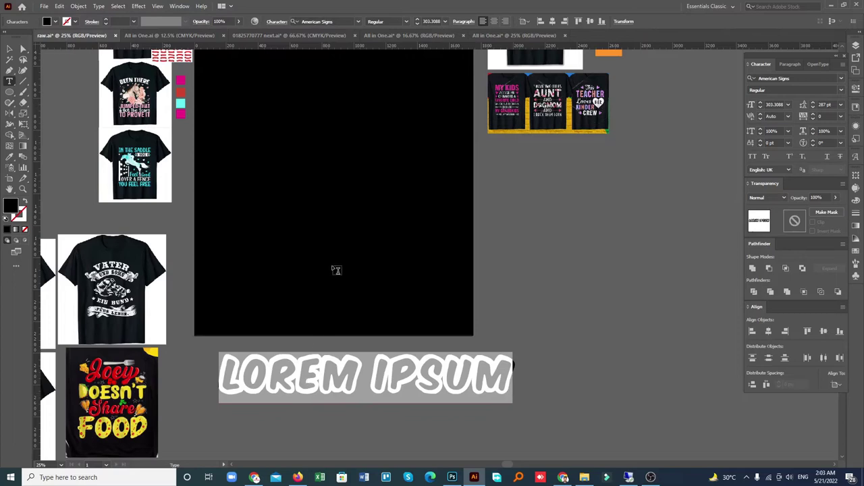
Change the text's font from American Signs to Race Sport
{"action": "left_click", "coordinate": [324, 22]}
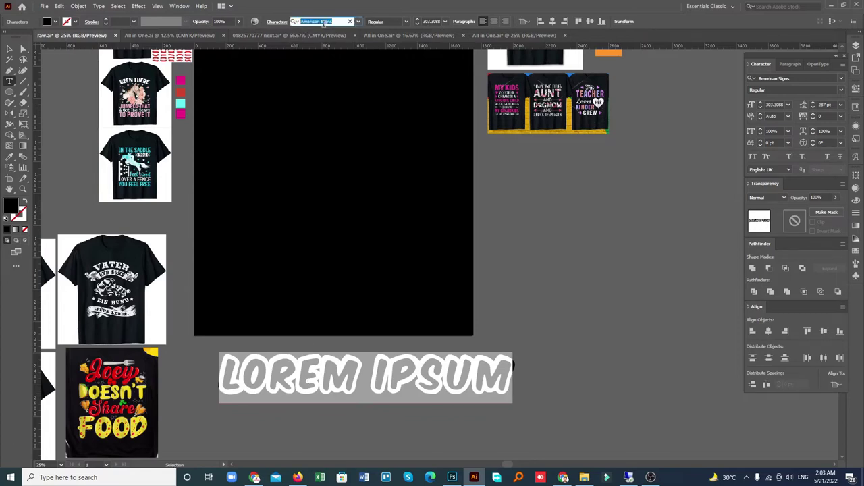
{"action": "type", "text": "re"}
{"action": "key", "text": "BackSpace"}
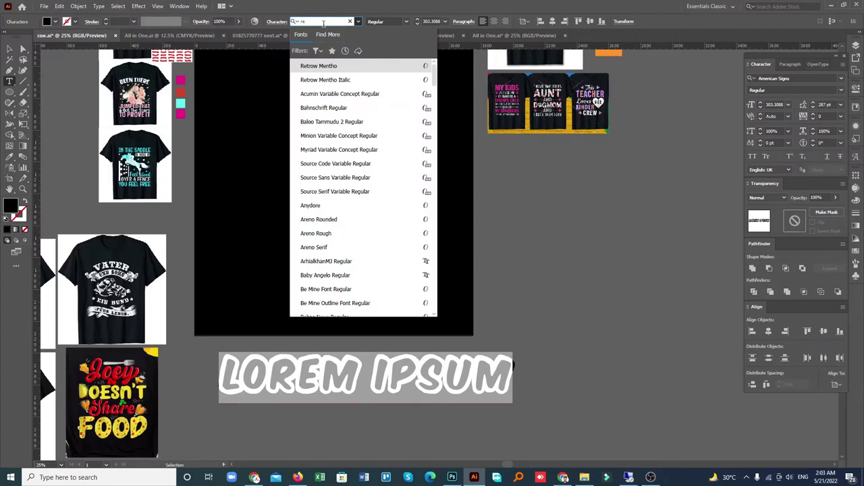
{"action": "key", "text": "BackSpace"}
{"action": "type", "text": "ac"}
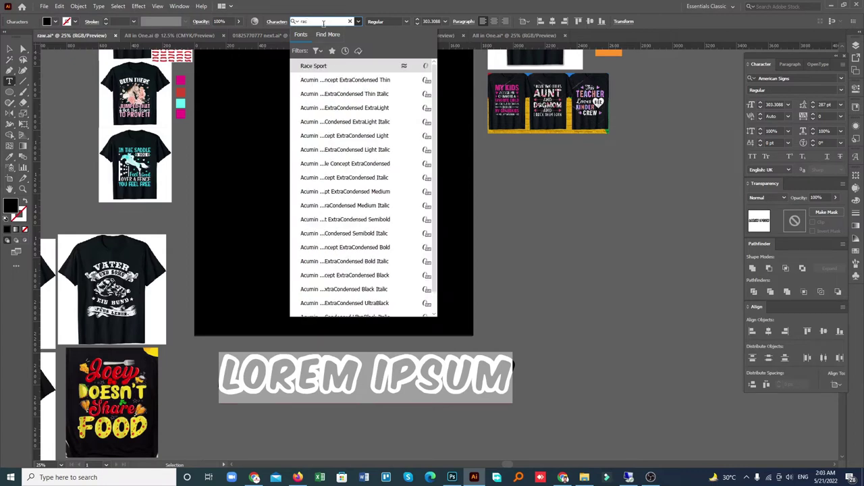
{"action": "left_click", "coordinate": [336, 69]}
{"action": "left_click", "coordinate": [439, 378]}
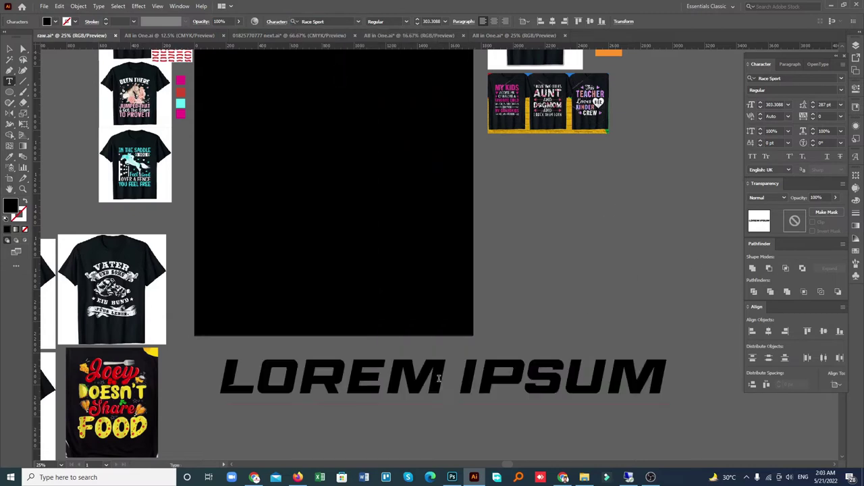
{"action": "left_click_drag", "start_coordinate": [443, 374], "coordinate": [180, 366]}
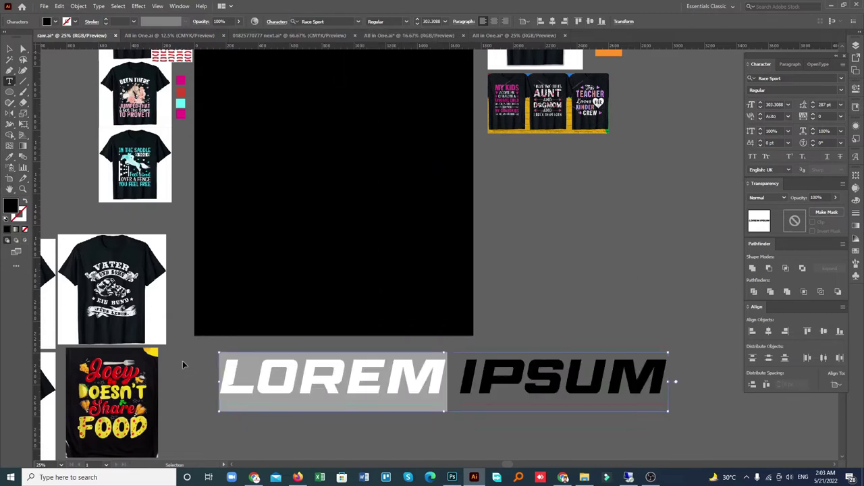
Replace LOREM IPSUM with the words TREANDY BUNDLE
{"action": "triple_click", "coordinate": [297, 373]}
{"action": "type", "text": "A"}
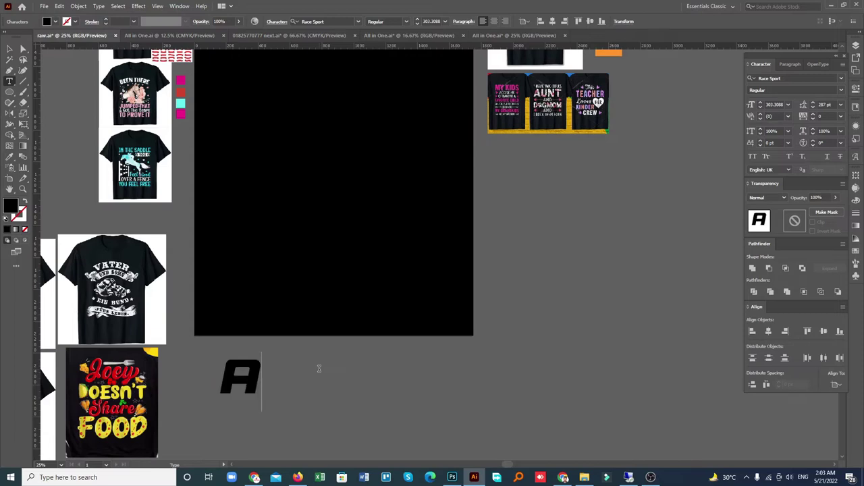
{"action": "key", "text": "BackSpace"}
{"action": "type", "text": "TR"}
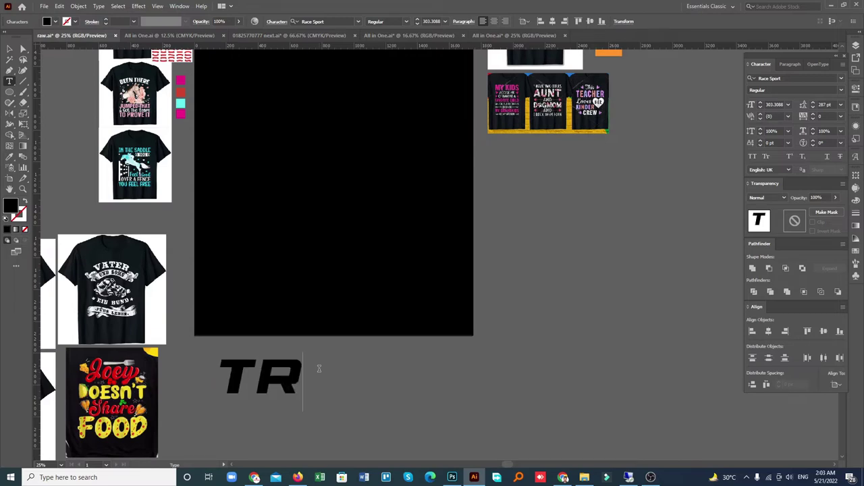
{"action": "type", "text": "EA"}
{"action": "key", "text": "BackSpace"}
{"action": "type", "text": "EAN"}
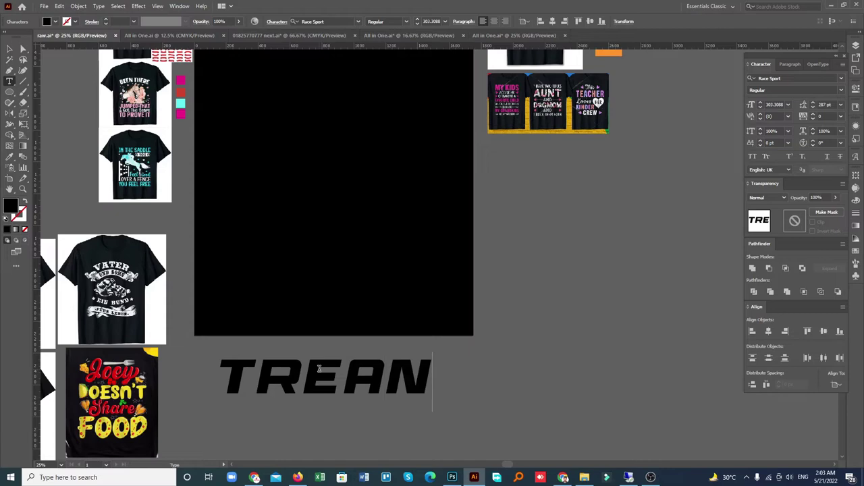
{"action": "type", "text": "DY BU"}
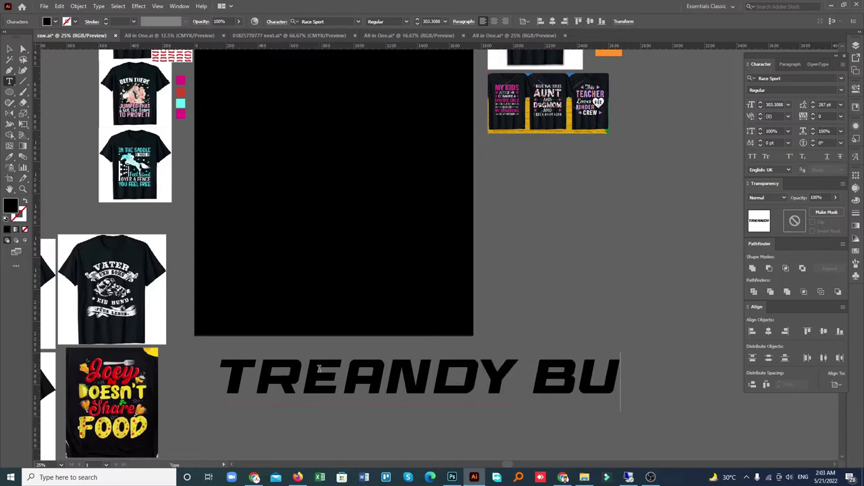
{"action": "type", "text": "ND"}
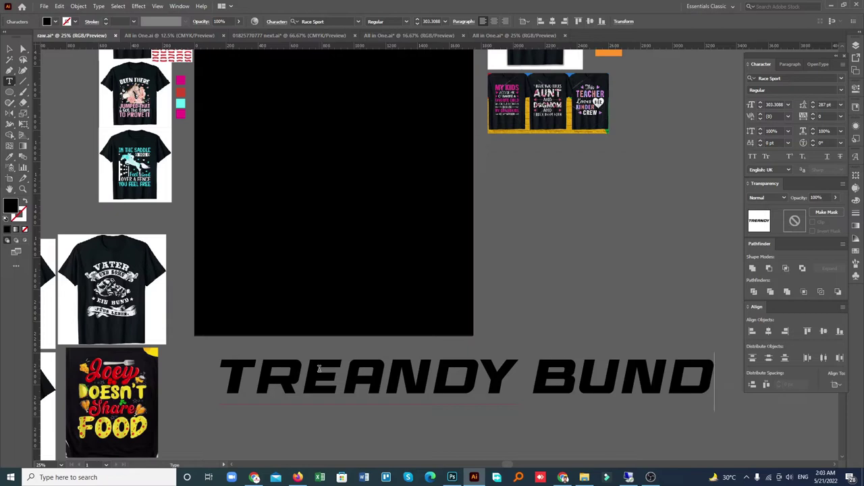
{"action": "type", "text": "L"}
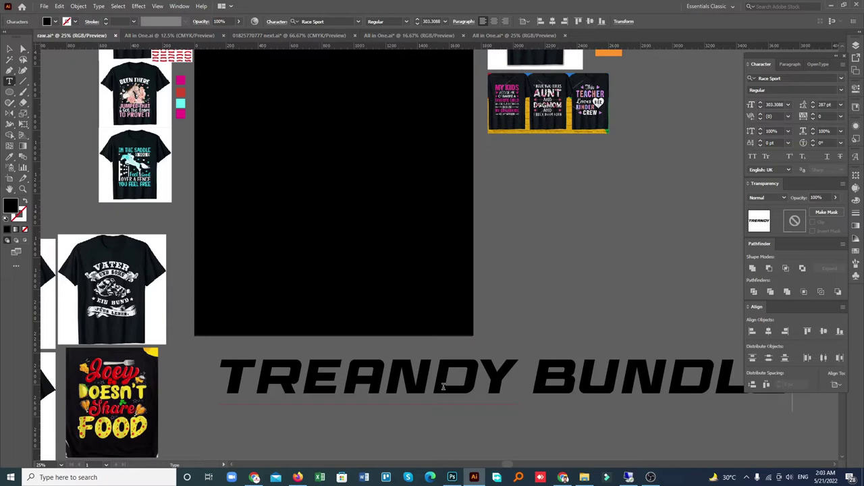
Move BUNDLE onto its own line beneath TREANDY and finish editing
{"action": "key", "text": "BackSpace"}
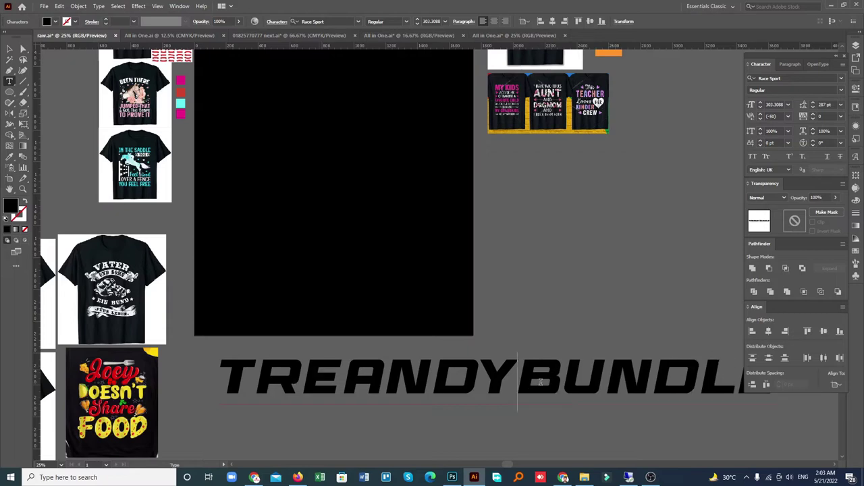
{"action": "key", "text": "Return"}
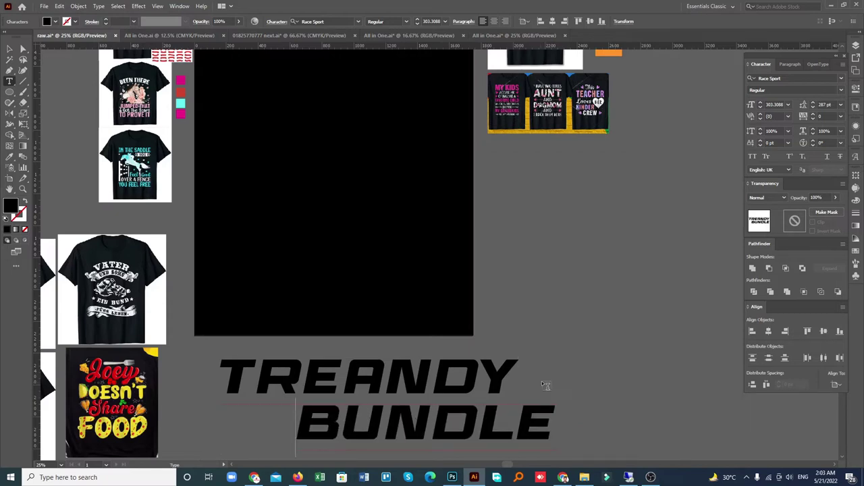
{"action": "key", "text": "BackSpace"}
{"action": "key", "text": "BackSpace"}
{"action": "key", "text": "BackSpace"}
{"action": "key", "text": "Escape"}
Lower the TREANDY BUNDLE text's leading in the Character panel to tighten the lines
{"action": "scroll", "coordinate": [414, 328], "scroll_direction": "down", "scroll_amount": 2}
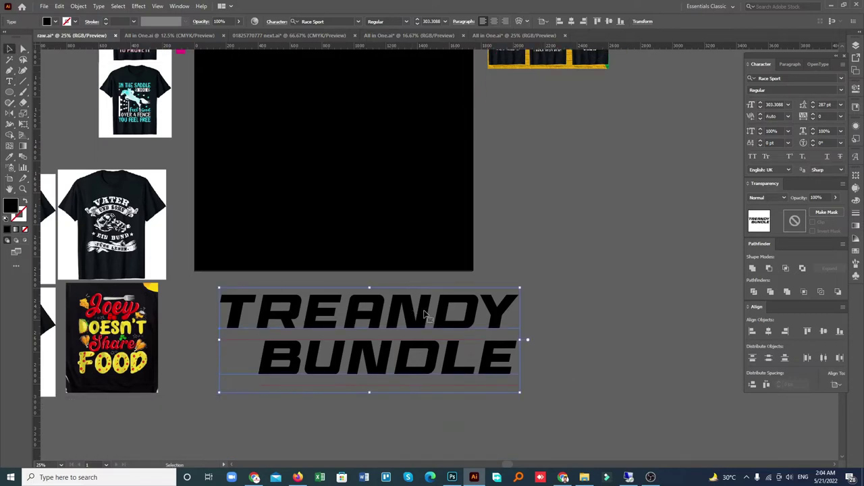
{"action": "scroll", "coordinate": [426, 315], "scroll_direction": "down", "scroll_amount": 1}
{"action": "left_click_drag", "start_coordinate": [370, 370], "coordinate": [396, 390]}
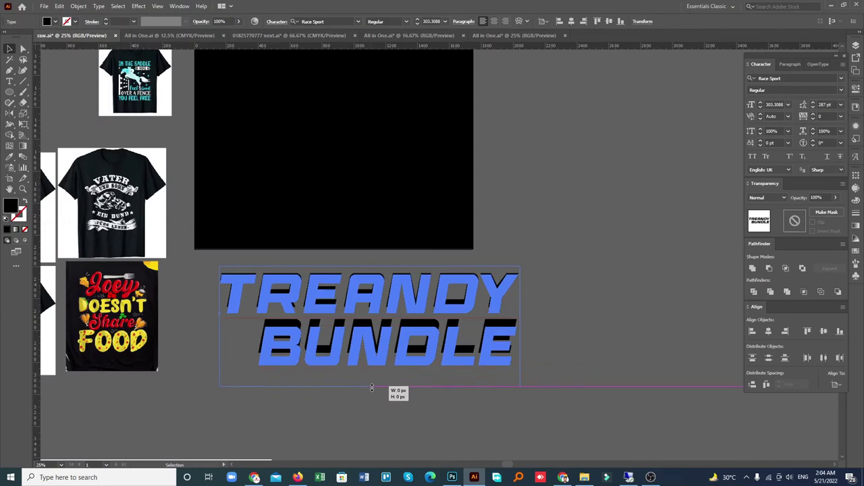
{"action": "triple_click", "coordinate": [451, 358]}
{"action": "key", "text": "ctrl+a"}
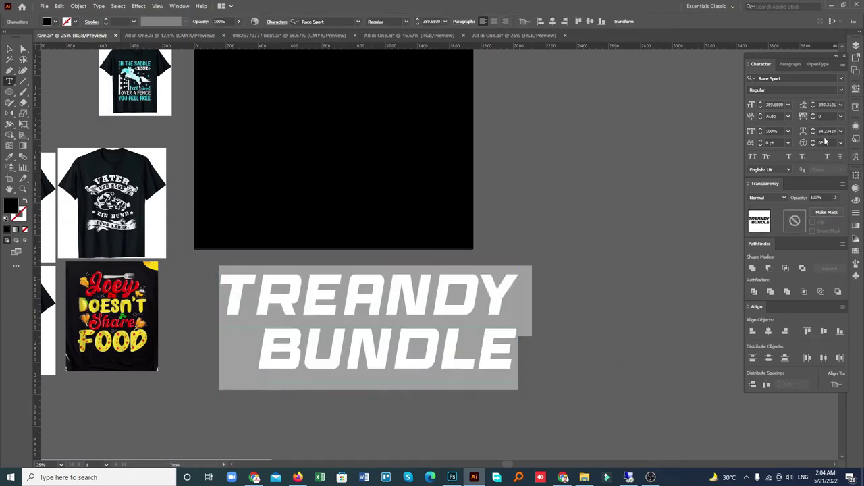
{"action": "left_click", "coordinate": [826, 105]}
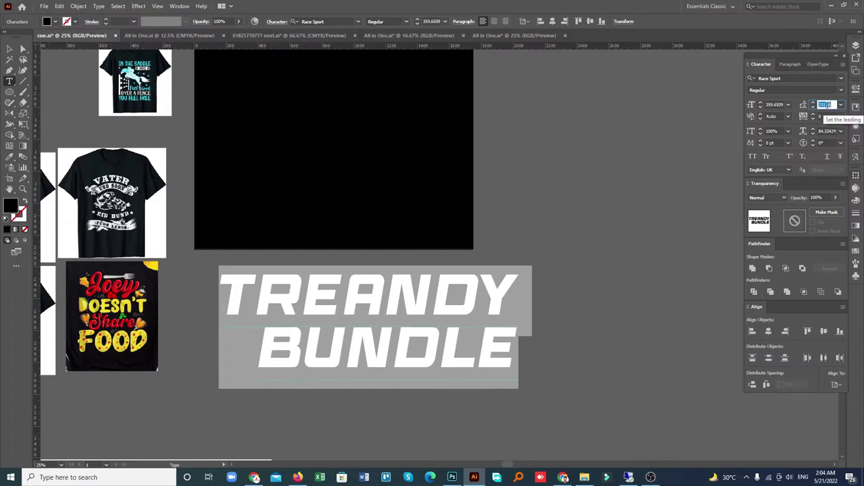
{"action": "key", "text": "Down"}
{"action": "key", "text": "Down"}
{"action": "key", "text": "Down"}
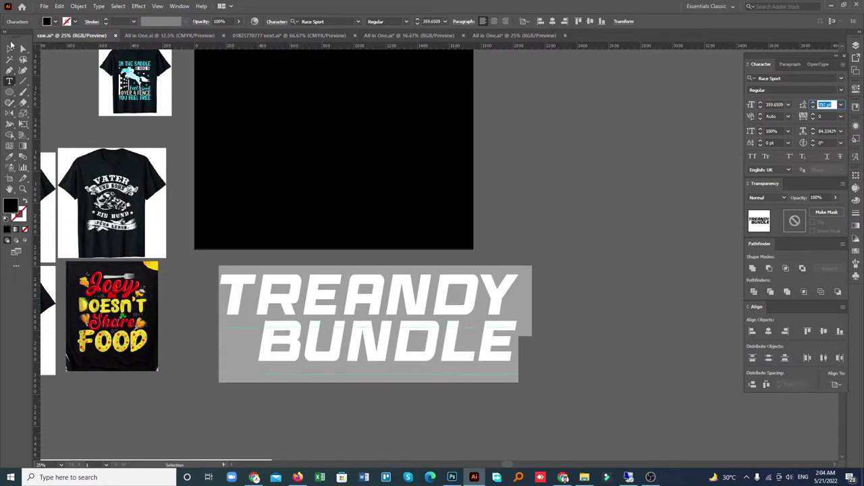
{"action": "key", "text": "Escape"}
{"action": "key", "text": "ctrl+shift+a"}
{"action": "scroll", "coordinate": [430, 307], "scroll_direction": "up", "scroll_amount": 1}
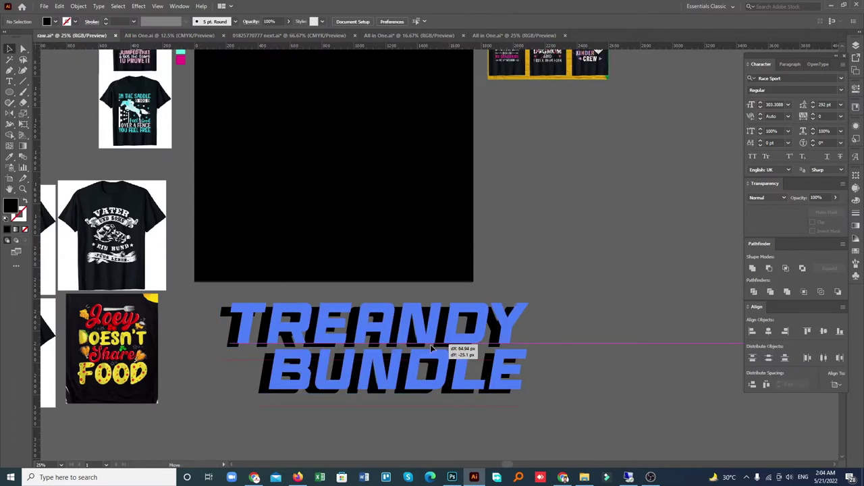
Colour the TREANDY BUNDLE text yellow by sampling the yellow swatch with the Eyedropper
{"action": "left_click", "coordinate": [436, 349]}
{"action": "scroll", "coordinate": [433, 345], "scroll_direction": "up", "scroll_amount": 3}
{"action": "scroll", "coordinate": [434, 345], "scroll_direction": "up", "scroll_amount": 2}
{"action": "key", "text": "i"}
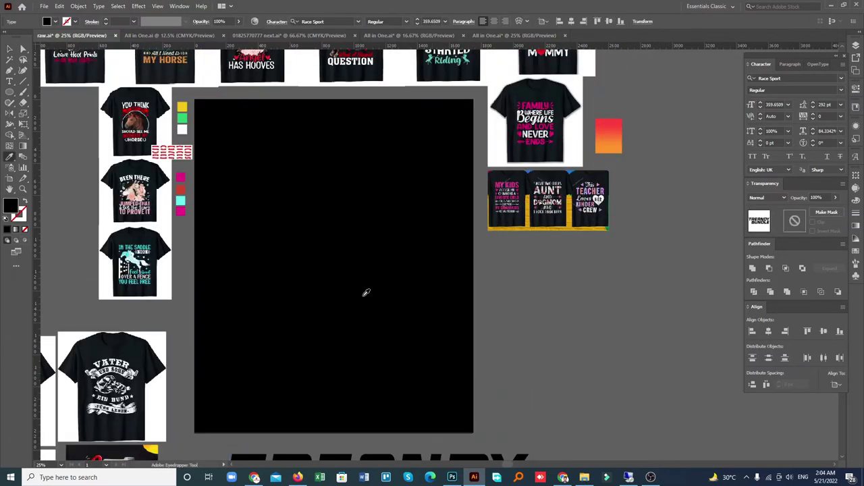
{"action": "left_click", "coordinate": [183, 108]}
{"action": "scroll", "coordinate": [395, 236], "scroll_direction": "down", "scroll_amount": 2}
{"action": "scroll", "coordinate": [395, 235], "scroll_direction": "down", "scroll_amount": 2}
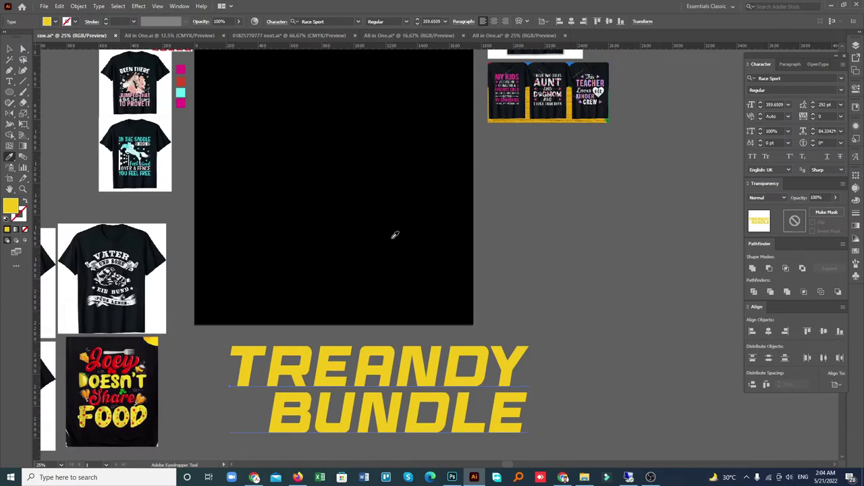
Move the text onto the upper black artboard and scale it down
{"action": "key", "text": "v"}
{"action": "left_click_drag", "start_coordinate": [439, 370], "coordinate": [391, 134]}
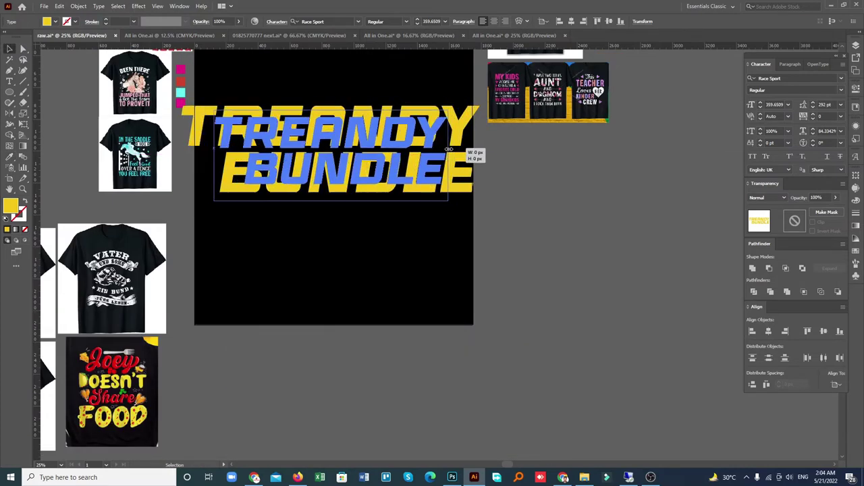
{"action": "left_click_drag", "start_coordinate": [479, 157], "coordinate": [449, 152]}
{"action": "left_click", "coordinate": [527, 167]}
{"action": "scroll", "coordinate": [482, 195], "scroll_direction": "up", "scroll_amount": 2}
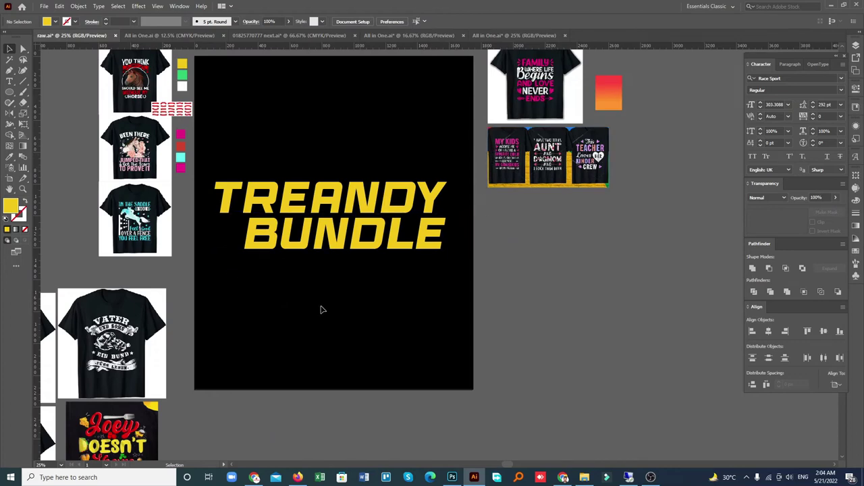
{"action": "scroll", "coordinate": [253, 227], "scroll_direction": "up", "scroll_amount": 2}
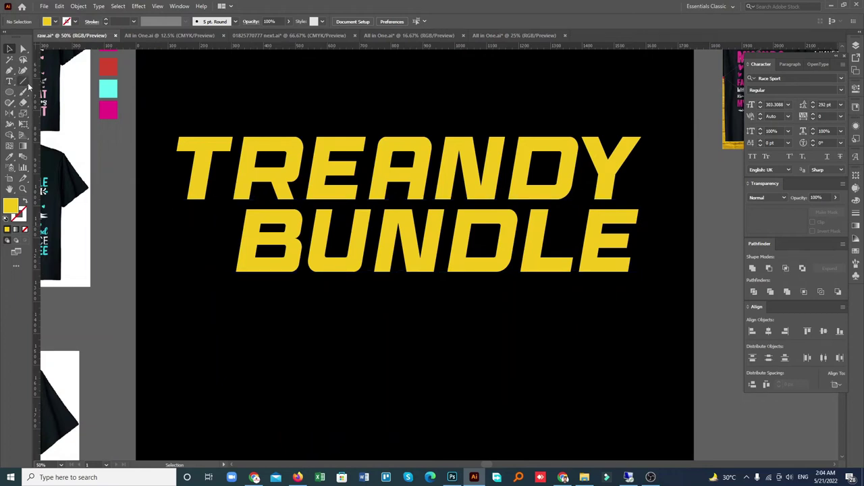
Convert the TREANDY BUNDLE text to outlines
{"action": "left_click", "coordinate": [23, 81]}
{"action": "left_click", "coordinate": [9, 49]}
{"action": "left_click", "coordinate": [179, 142]}
{"action": "right_click", "coordinate": [363, 220]}
{"action": "left_click", "coordinate": [441, 283]}
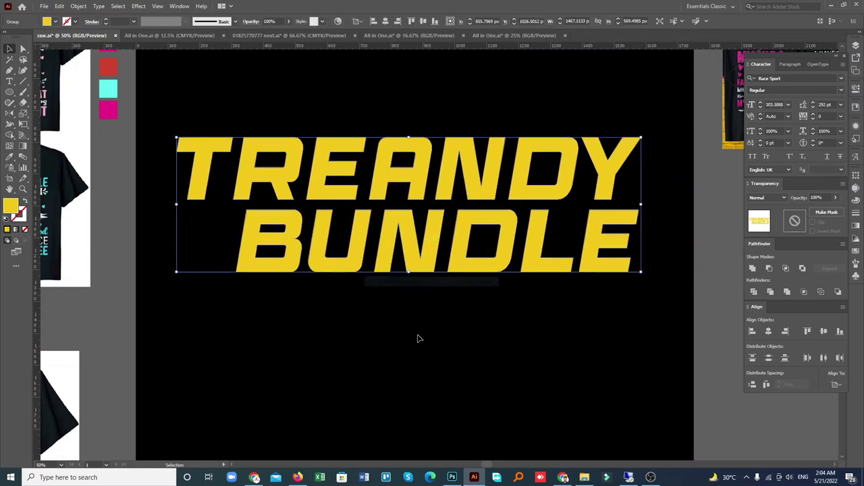
{"action": "left_click", "coordinate": [405, 335]}
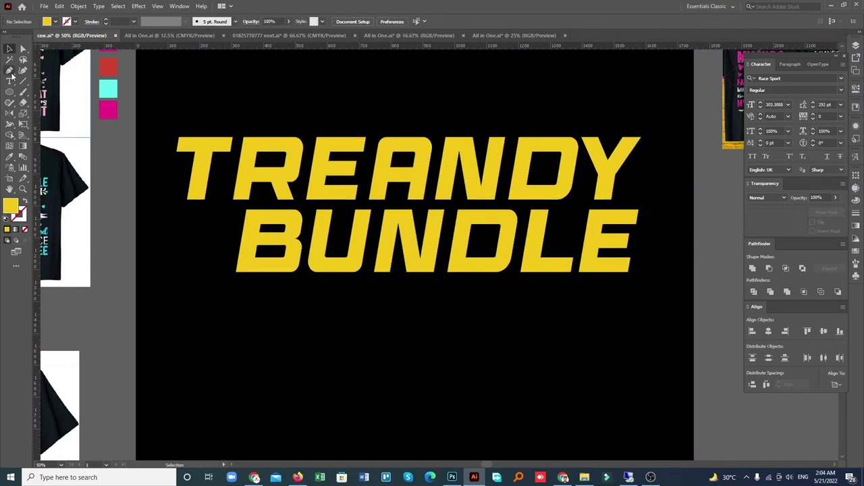
Draw a short line left of BUNDLE with a 12 pt yellow stroke, no fill, and a tapered width profile
{"action": "left_click", "coordinate": [22, 81]}
{"action": "left_click_drag", "start_coordinate": [173, 217], "coordinate": [233, 216]}
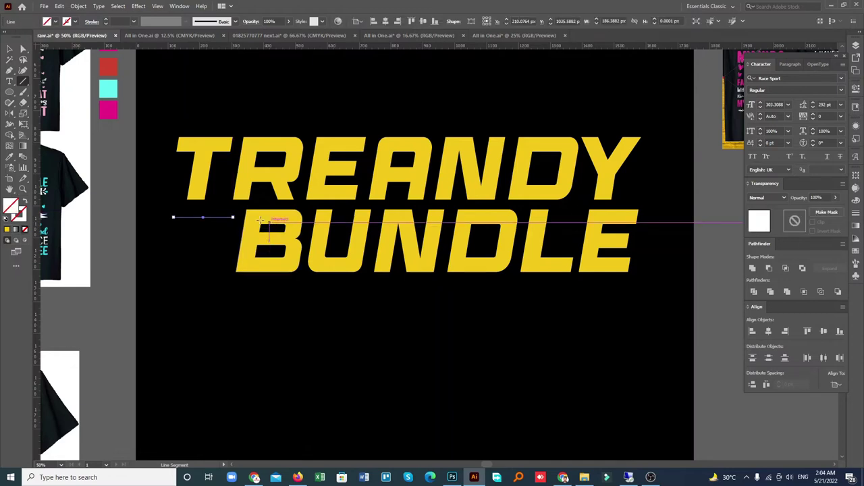
{"action": "left_click", "coordinate": [116, 21]}
{"action": "type", "text": "12"}
{"action": "left_click", "coordinate": [7, 230]}
{"action": "left_click", "coordinate": [24, 201]}
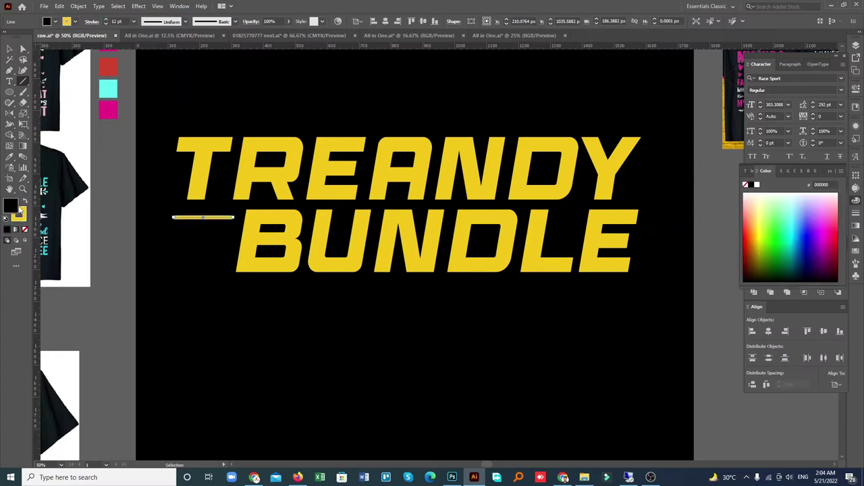
{"action": "left_click", "coordinate": [25, 229]}
{"action": "left_click", "coordinate": [134, 21]}
{"action": "left_click", "coordinate": [186, 21]}
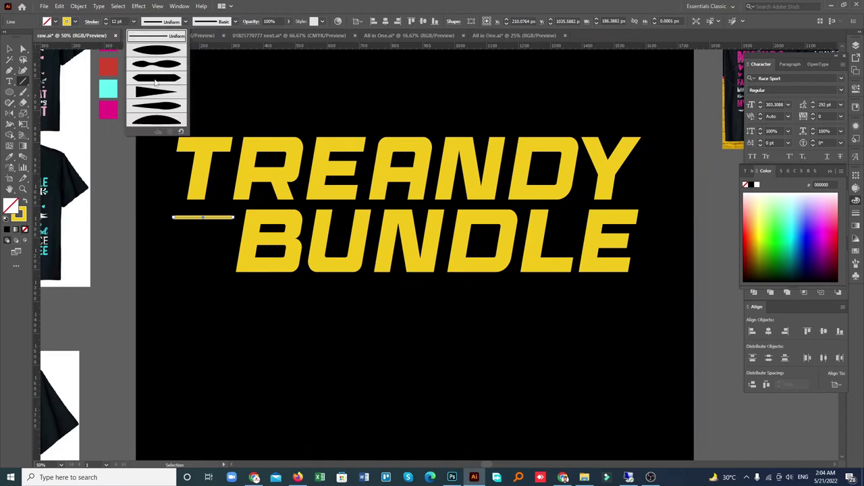
{"action": "left_click", "coordinate": [150, 96]}
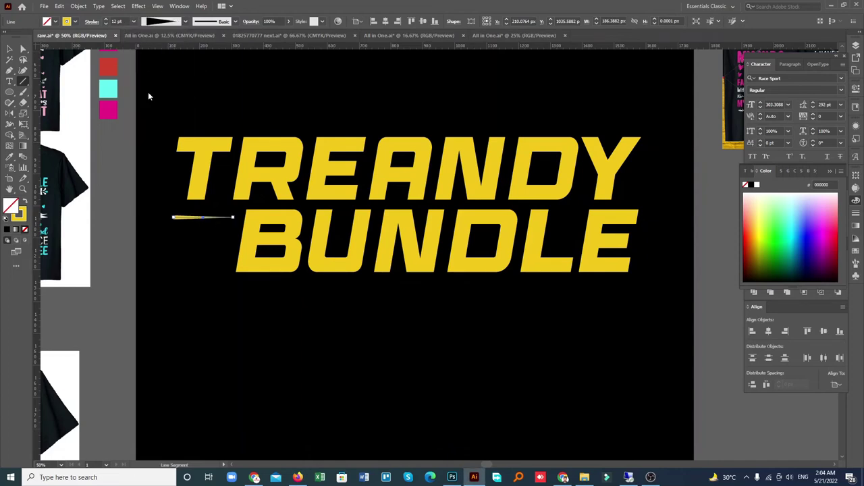
Duplicate the tapered line downward repeatedly to stack six speed lines
{"action": "left_click", "coordinate": [10, 50]}
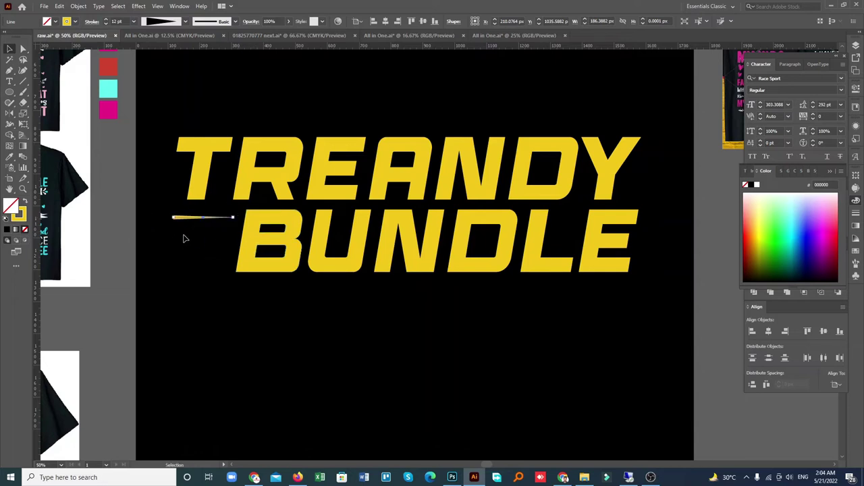
{"action": "scroll", "coordinate": [116, 21], "scroll_direction": "up", "scroll_amount": 5}
{"action": "left_click", "coordinate": [307, 102]}
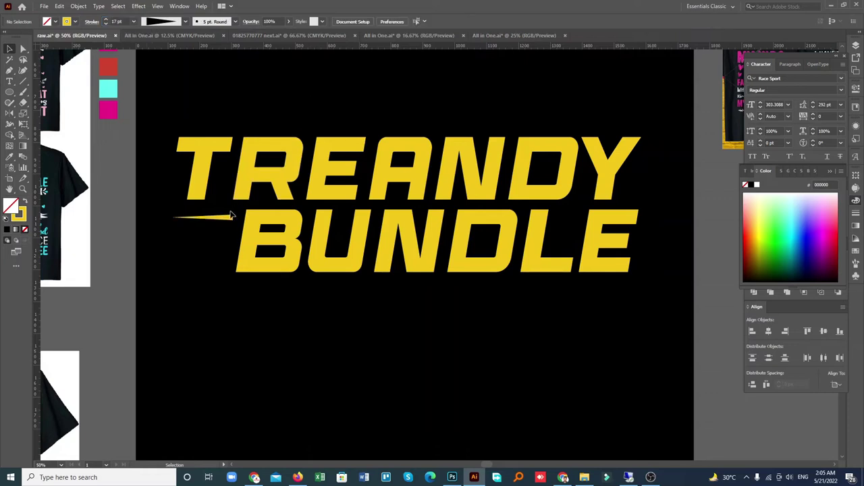
{"action": "left_click_drag", "start_coordinate": [229, 222], "coordinate": [229, 233]}
{"action": "key", "text": "ctrl+d"}
{"action": "key", "text": "ctrl+d"}
{"action": "key", "text": "ctrl+d"}
{"action": "key", "text": "ctrl+d"}
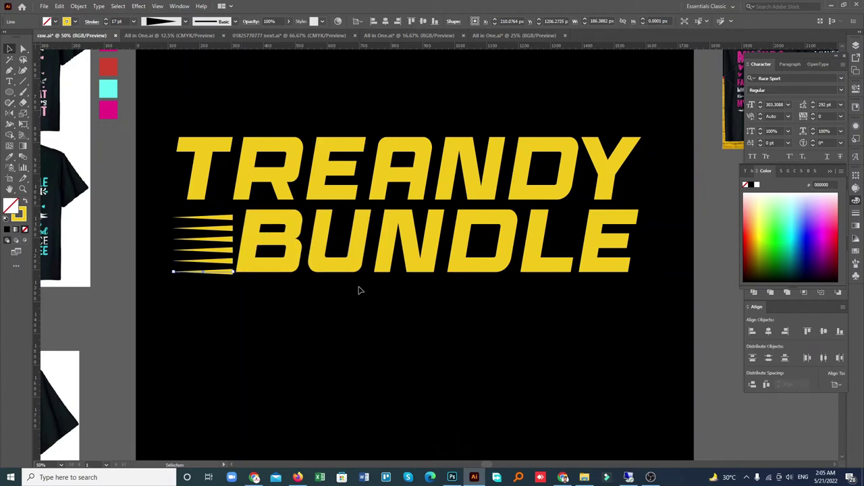
{"action": "key", "text": "ctrl+z"}
Make all the speed lines slightly narrower and nudge them up two steps
{"action": "scroll", "coordinate": [228, 290], "scroll_direction": "up", "scroll_amount": 3}
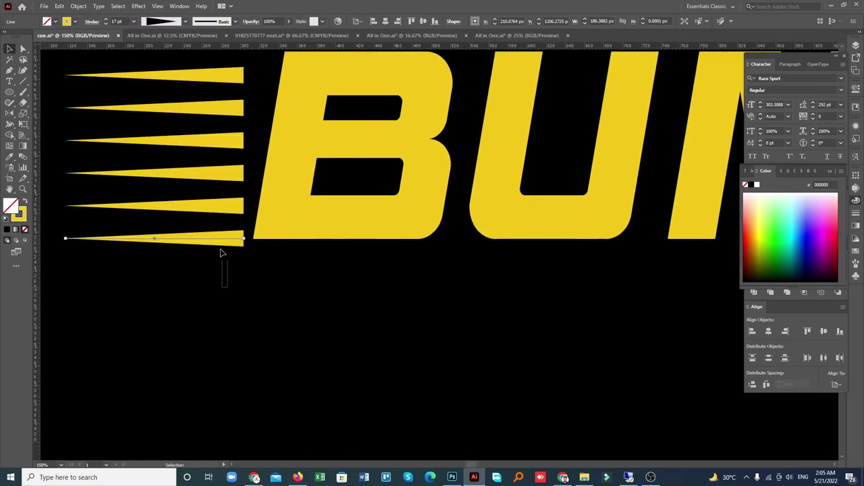
{"action": "left_click_drag", "start_coordinate": [228, 291], "coordinate": [198, 61]}
{"action": "scroll", "coordinate": [253, 175], "scroll_direction": "up", "scroll_amount": 2}
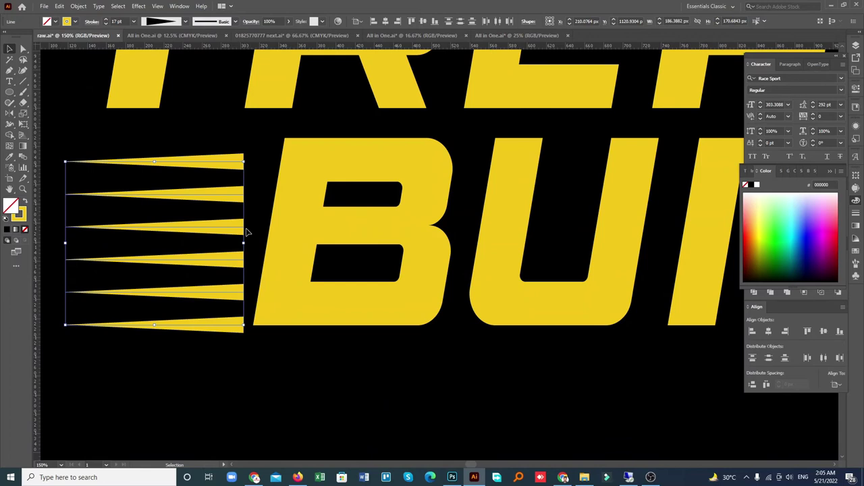
{"action": "left_click_drag", "start_coordinate": [244, 244], "coordinate": [236, 242]}
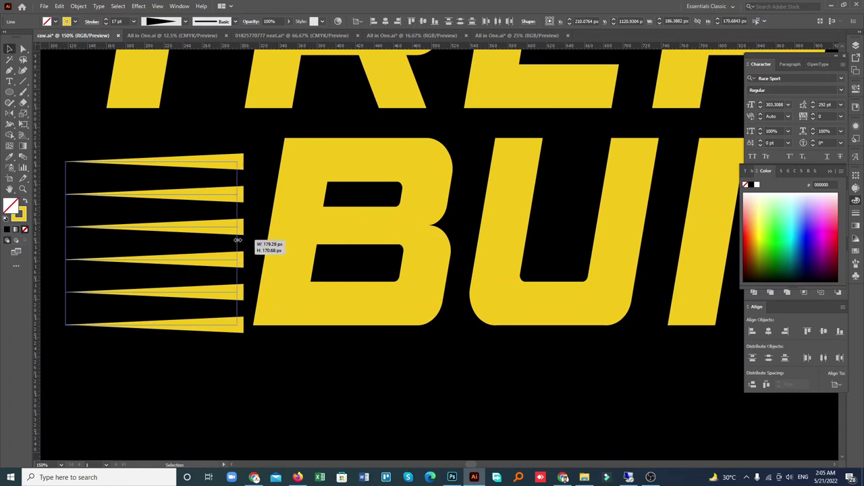
{"action": "key", "text": "Up"}
{"action": "key", "text": "Up"}
{"action": "key", "text": "Up"}
{"action": "key", "text": "Up"}
{"action": "key", "text": "Up"}
{"action": "key", "text": "Up"}
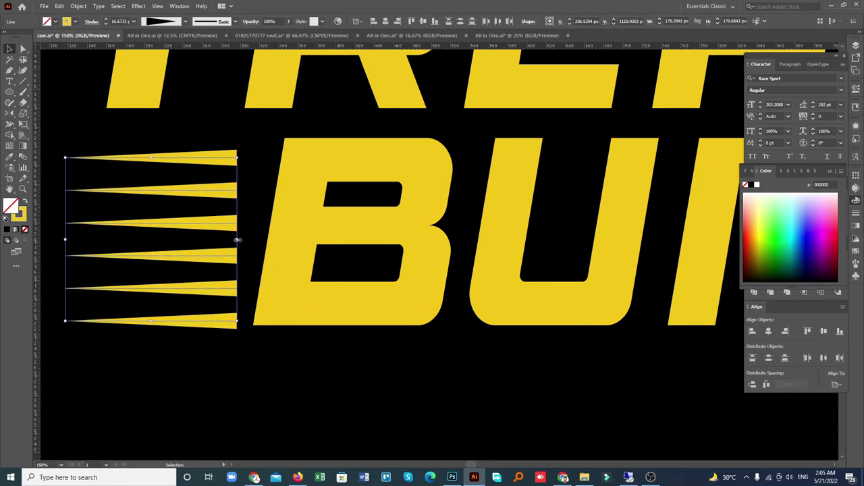
{"action": "key", "text": "Up"}
{"action": "key", "text": "Up"}
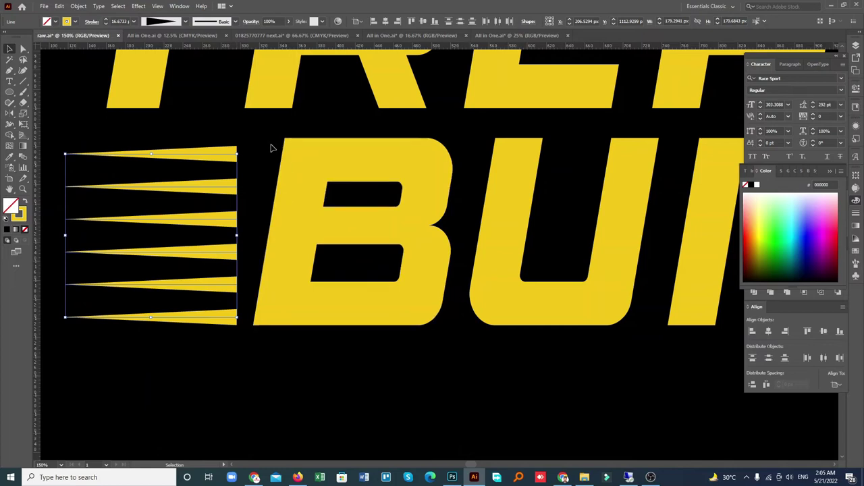
Extend the right tips of the top speed lines toward the letter B
{"action": "left_click", "coordinate": [233, 151]}
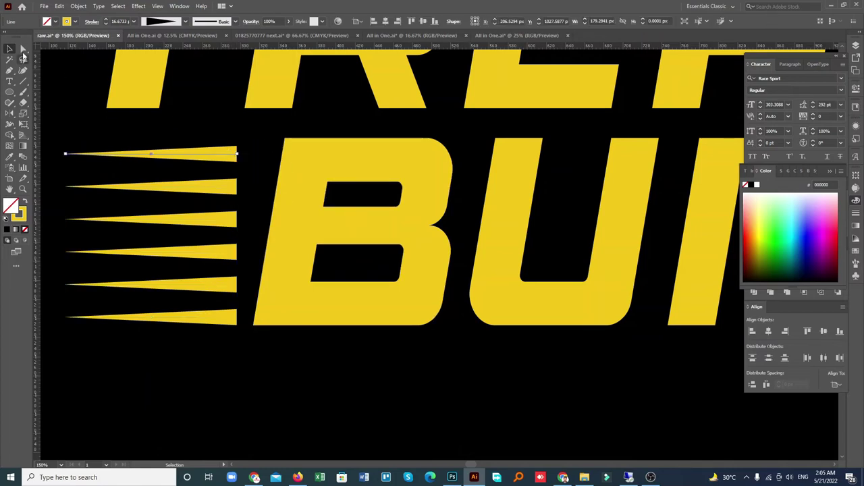
{"action": "left_click", "coordinate": [23, 50]}
{"action": "left_click_drag", "start_coordinate": [246, 169], "coordinate": [225, 145]}
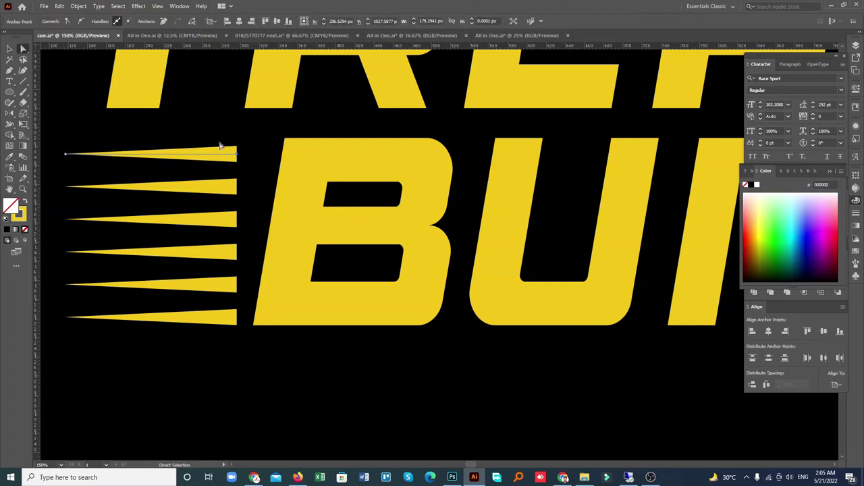
{"action": "key", "text": "Right"}
{"action": "key", "text": "Right"}
{"action": "key", "text": "Right"}
{"action": "key", "text": "Right"}
{"action": "key", "text": "Right"}
{"action": "key", "text": "Right"}
{"action": "key", "text": "Right"}
{"action": "key", "text": "Right"}
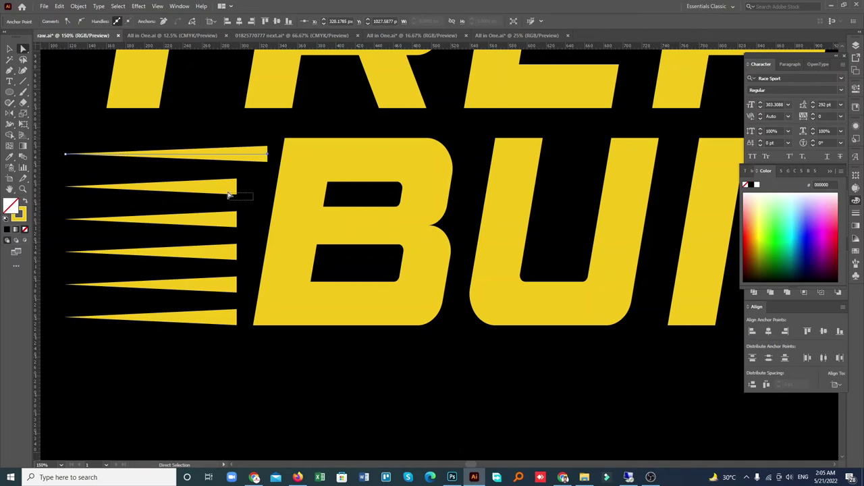
{"action": "left_click_drag", "start_coordinate": [254, 200], "coordinate": [212, 179]}
{"action": "key", "text": "Right"}
{"action": "key", "text": "Right"}
{"action": "key", "text": "Right"}
{"action": "key", "text": "Right"}
{"action": "key", "text": "Right"}
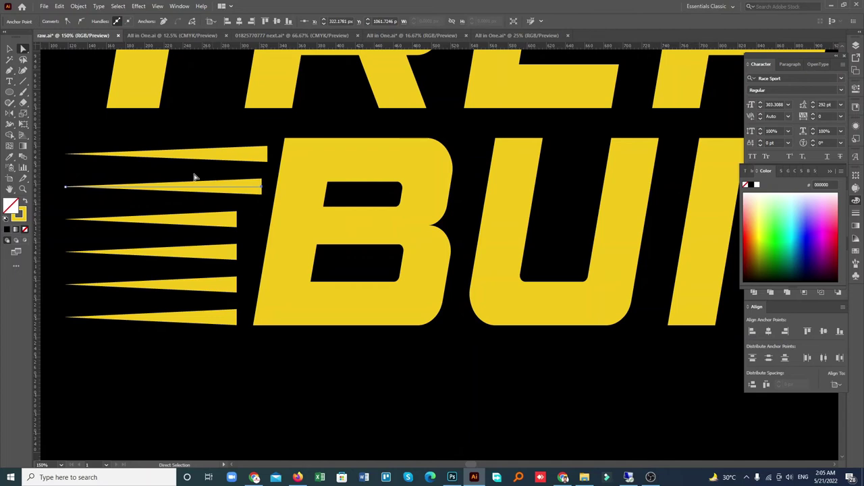
{"action": "left_click_drag", "start_coordinate": [258, 233], "coordinate": [218, 212]}
{"action": "key", "text": "Right"}
{"action": "key", "text": "Right"}
{"action": "key", "text": "Right"}
{"action": "key", "text": "Right"}
{"action": "key", "text": "Right"}
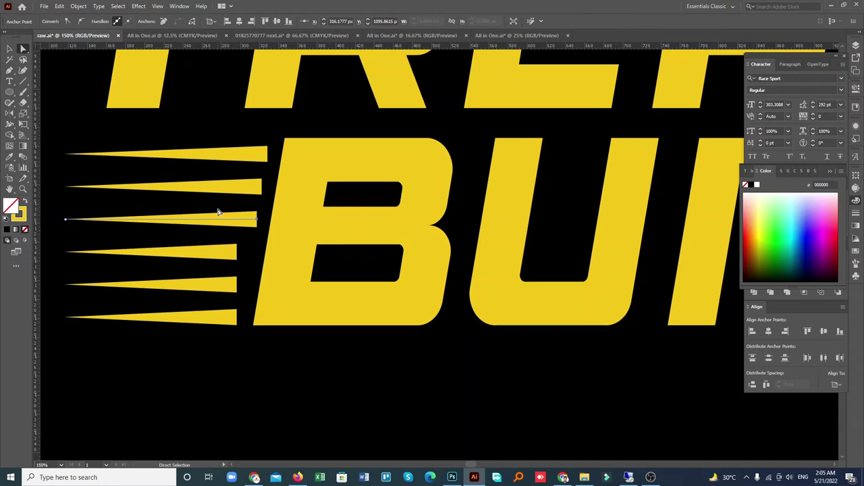
Fine-tune the lower speed lines' tips so their ends follow the B's slanted edge
{"action": "left_click", "coordinate": [217, 248]}
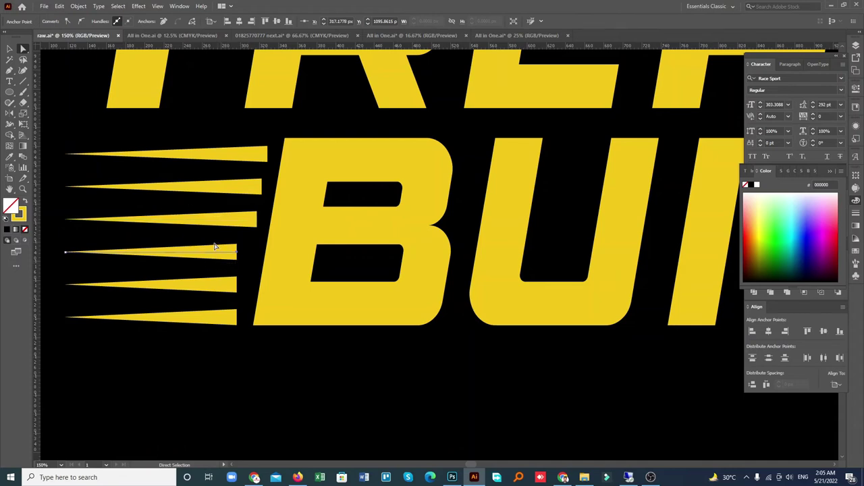
{"action": "key", "text": "Right"}
{"action": "key", "text": "Right"}
{"action": "key", "text": "Right"}
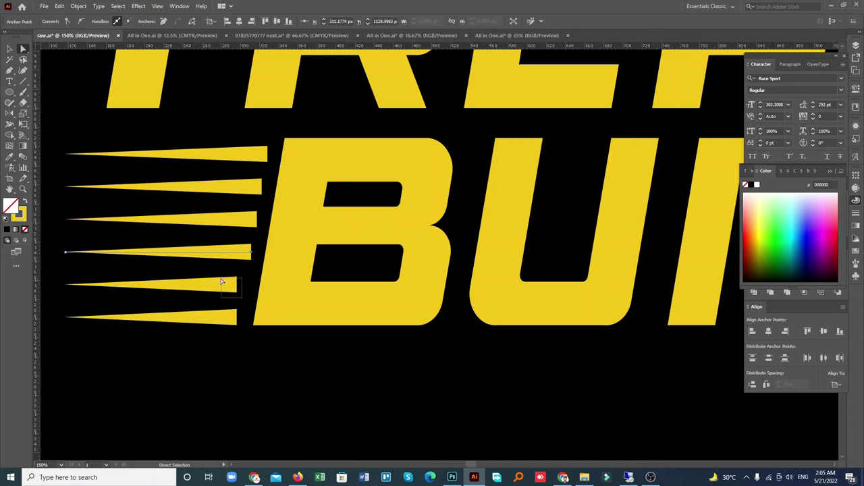
{"action": "left_click", "coordinate": [220, 277]}
{"action": "key", "text": "Right"}
{"action": "key", "text": "Right"}
{"action": "key", "text": "Right"}
{"action": "key", "text": "Right"}
{"action": "key", "text": "Left"}
{"action": "key", "text": "Left"}
{"action": "key", "text": "Left"}
{"action": "key", "text": "Left"}
{"action": "key", "text": "Left"}
{"action": "key", "text": "Left"}
{"action": "key", "text": "Left"}
{"action": "key", "text": "Left"}
{"action": "key", "text": "Left"}
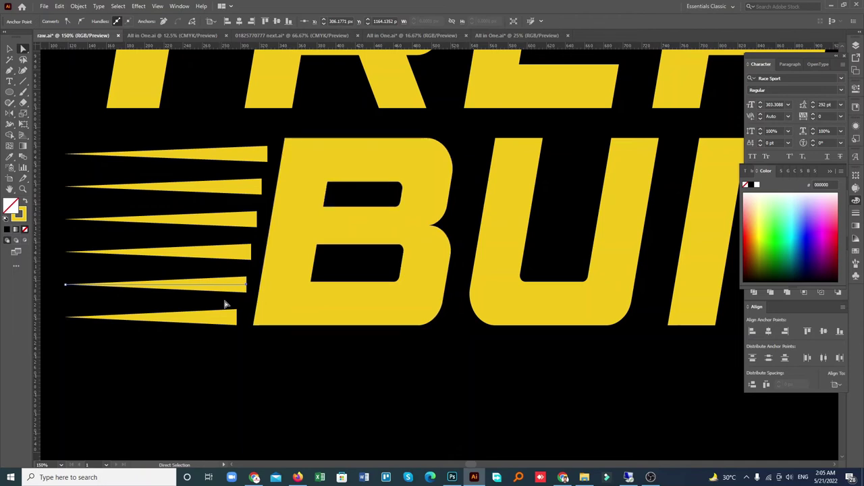
{"action": "key", "text": "Left"}
{"action": "key", "text": "Left"}
{"action": "key", "text": "Left"}
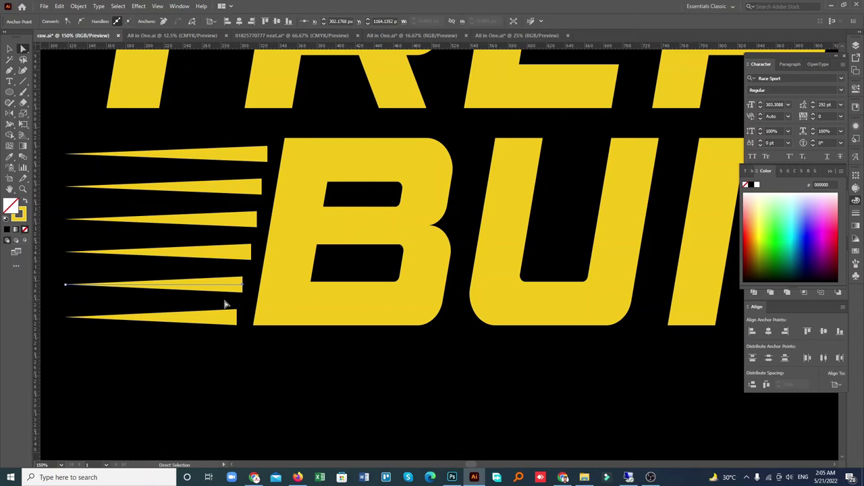
{"action": "left_click_drag", "start_coordinate": [252, 276], "coordinate": [236, 239]}
{"action": "key", "text": "Left"}
{"action": "key", "text": "Left"}
{"action": "key", "text": "Left"}
{"action": "key", "text": "Left"}
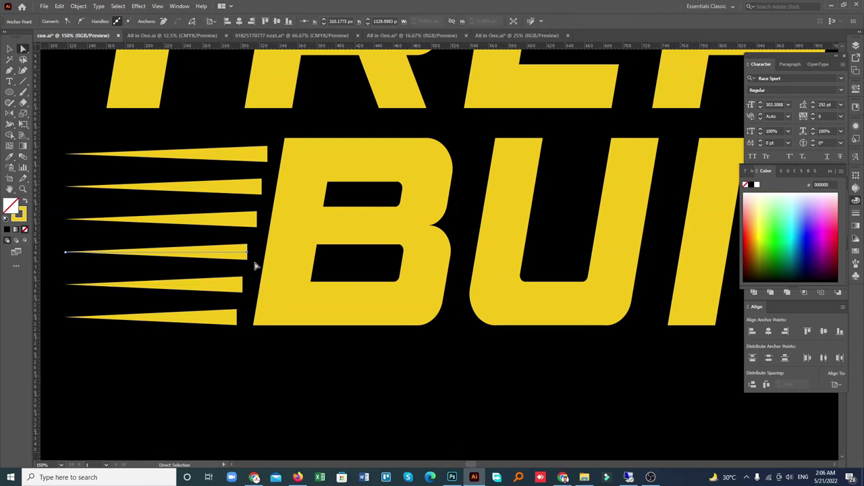
{"action": "left_click_drag", "start_coordinate": [263, 231], "coordinate": [238, 205]}
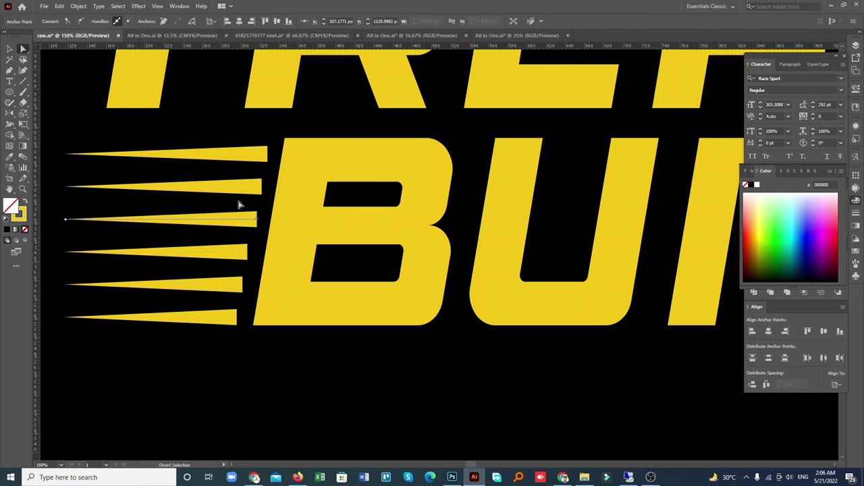
{"action": "key", "text": "Left"}
{"action": "key", "text": "Left"}
{"action": "key", "text": "Left"}
Group the outlined lettering and all six speed lines
{"action": "left_click", "coordinate": [366, 394]}
{"action": "scroll", "coordinate": [371, 391], "scroll_direction": "down", "scroll_amount": 3}
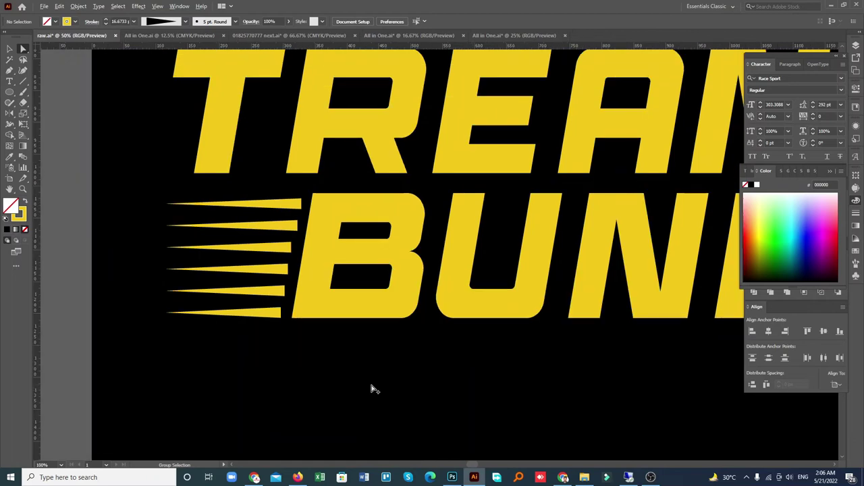
{"action": "scroll", "coordinate": [304, 343], "scroll_direction": "down", "scroll_amount": 3}
{"action": "key", "text": "v"}
{"action": "scroll", "coordinate": [451, 140], "scroll_direction": "down", "scroll_amount": 1}
{"action": "scroll", "coordinate": [612, 297], "scroll_direction": "down", "scroll_amount": 1}
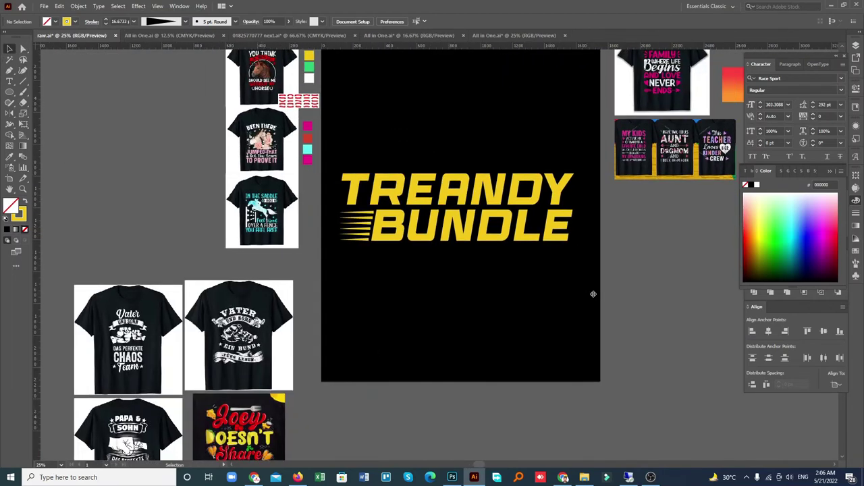
{"action": "left_click_drag", "start_coordinate": [329, 138], "coordinate": [582, 297]}
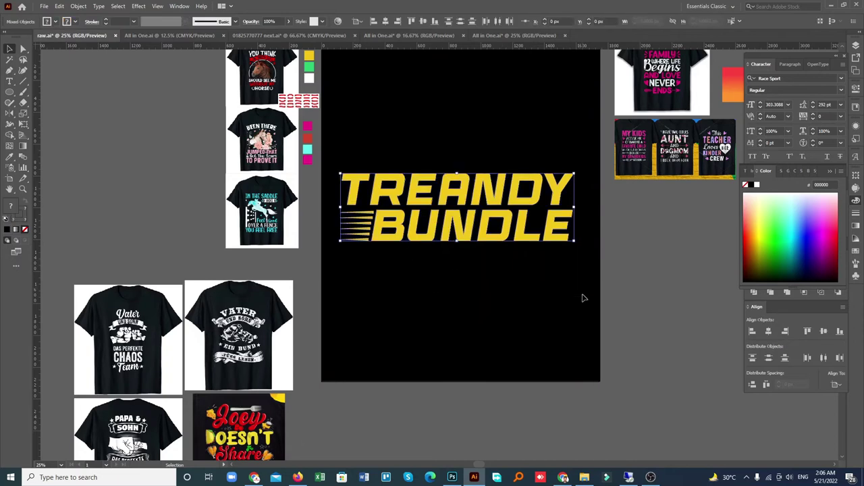
{"action": "key", "text": "ctrl+g"}
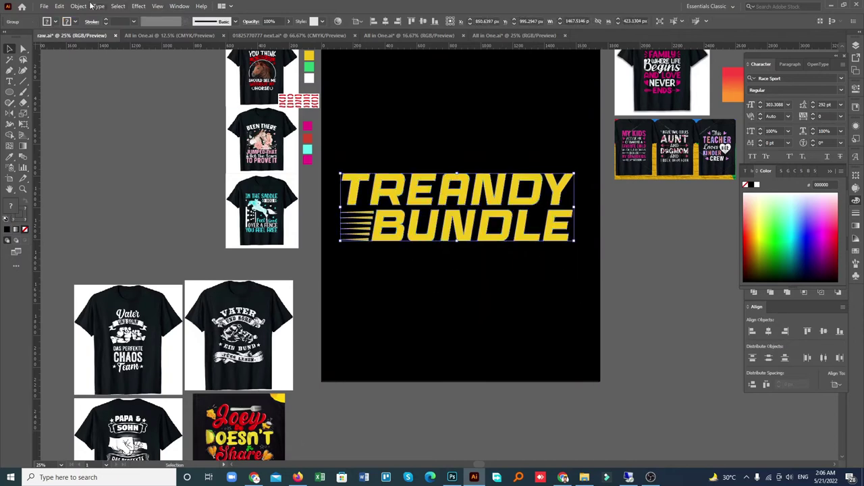
Expand the group's appearance into plain shapes
{"action": "left_click", "coordinate": [93, 6]}
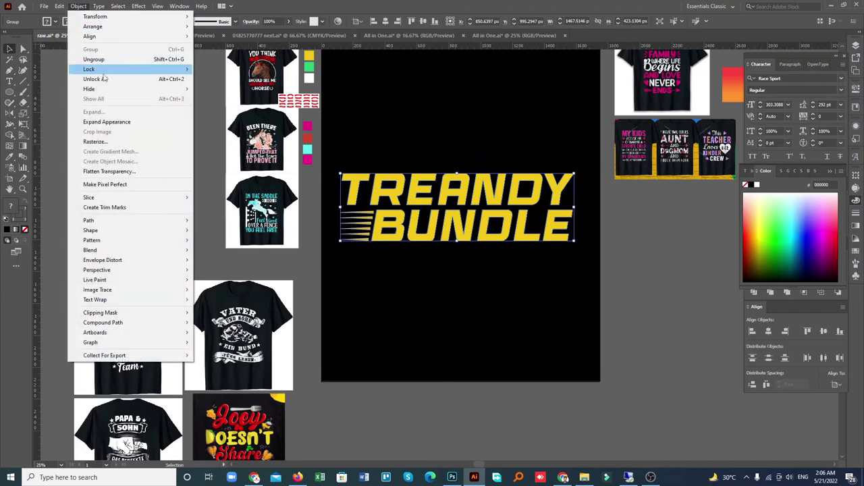
{"action": "left_click", "coordinate": [117, 123]}
{"action": "left_click", "coordinate": [483, 279]}
{"action": "left_click", "coordinate": [463, 244]}
{"action": "scroll", "coordinate": [476, 261], "scroll_direction": "down", "scroll_amount": 2}
{"action": "scroll", "coordinate": [476, 270], "scroll_direction": "down", "scroll_amount": 1}
Move the TREANDY BUNDLE group onto the T-shirt mockup and scale it down
{"action": "scroll", "coordinate": [476, 270], "scroll_direction": "down", "scroll_amount": 1}
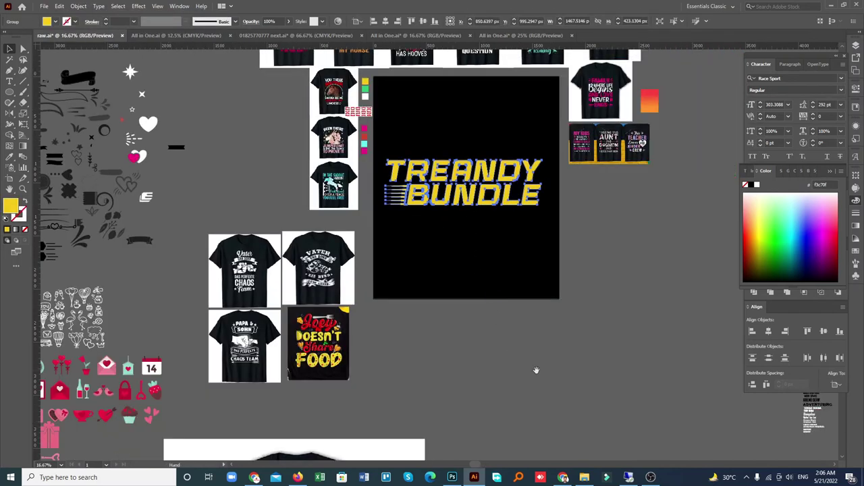
{"action": "scroll", "coordinate": [557, 292], "scroll_direction": "down", "scroll_amount": 3}
{"action": "scroll", "coordinate": [557, 292], "scroll_direction": "down", "scroll_amount": 2}
{"action": "left_click_drag", "start_coordinate": [505, 95], "coordinate": [348, 413]}
{"action": "scroll", "coordinate": [378, 380], "scroll_direction": "down", "scroll_amount": 2}
{"action": "scroll", "coordinate": [377, 380], "scroll_direction": "up", "scroll_amount": 2}
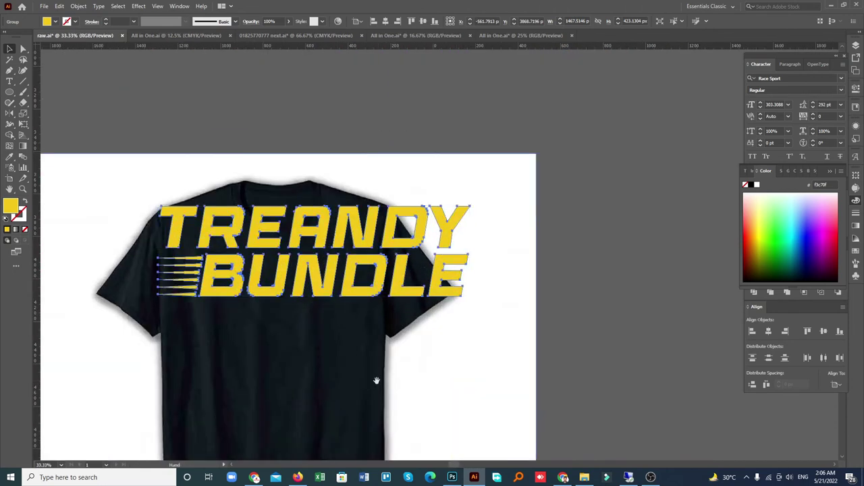
{"action": "left_click_drag", "start_coordinate": [376, 380], "coordinate": [463, 268]}
{"action": "left_click_drag", "start_coordinate": [537, 155], "coordinate": [417, 154]}
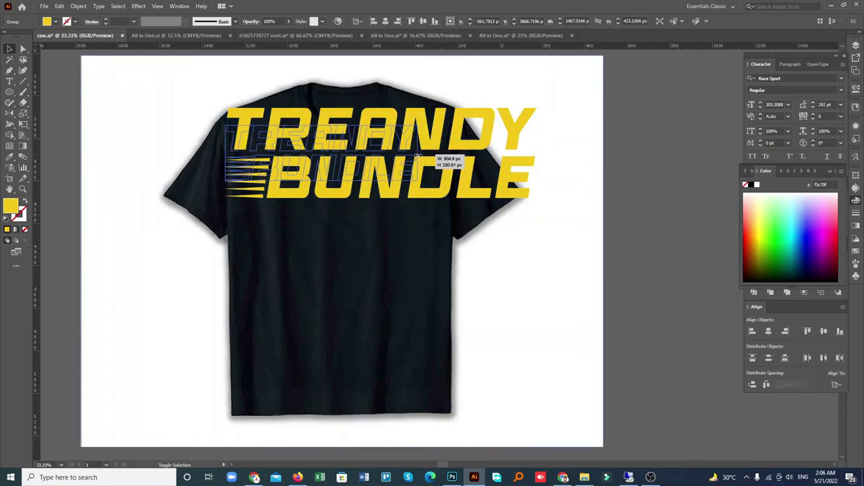
Shrink and position the design on the shirt's chest, then end the recording
{"action": "left_click", "coordinate": [347, 229]}
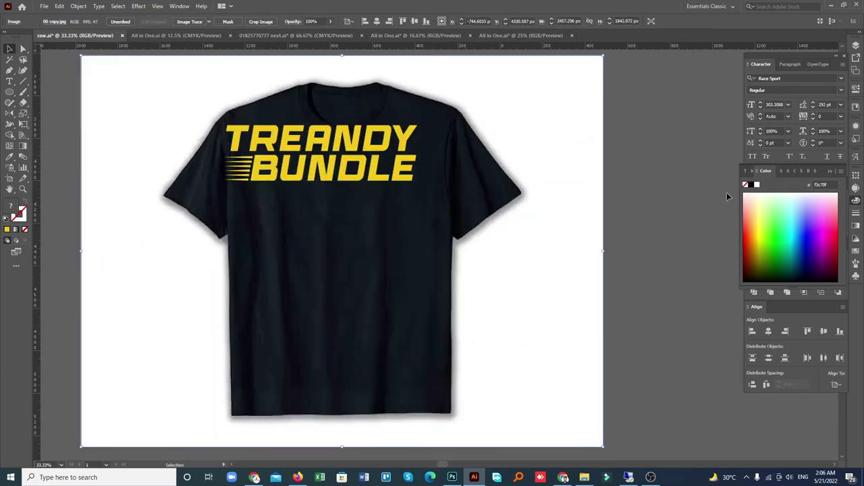
{"action": "mouse_move", "coordinate": [405, 165]}
{"action": "left_mouse_down"}
{"action": "mouse_move", "coordinate": [406, 203]}
{"action": "mouse_move", "coordinate": [432, 190]}
{"action": "mouse_move", "coordinate": [415, 189]}
{"action": "left_mouse_up"}
{"action": "left_click_drag", "start_coordinate": [367, 201], "coordinate": [341, 214]}
{"action": "left_click", "coordinate": [581, 227]}
{"action": "left_click", "coordinate": [675, 211]}
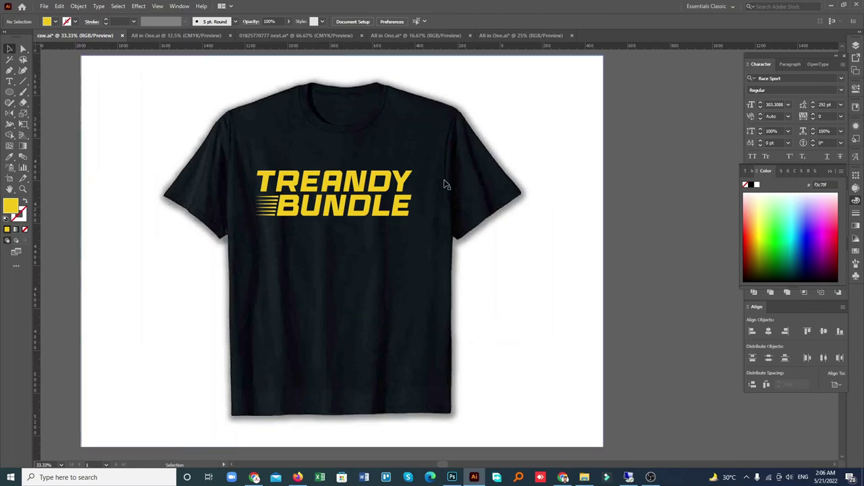
{"action": "left_click", "coordinate": [403, 191]}
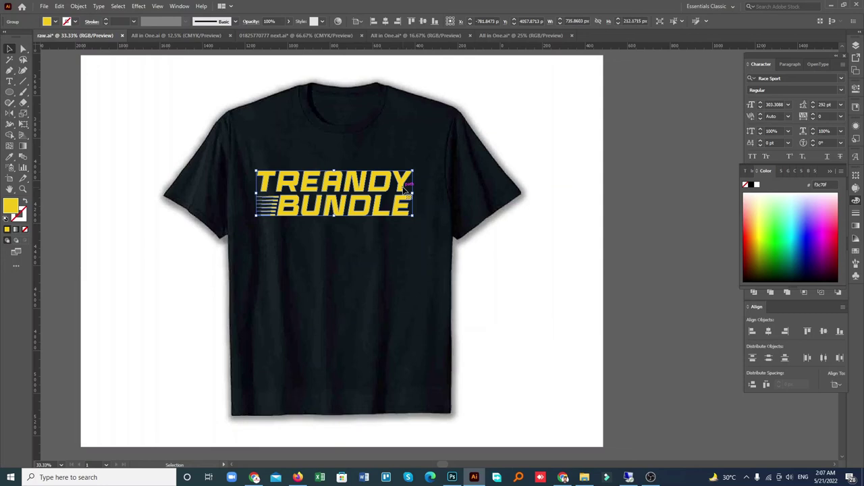
{"action": "left_click", "coordinate": [651, 477]}
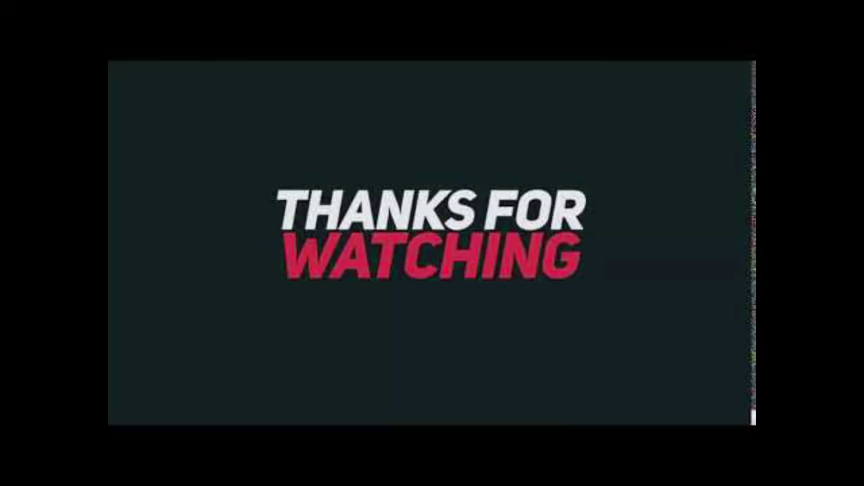